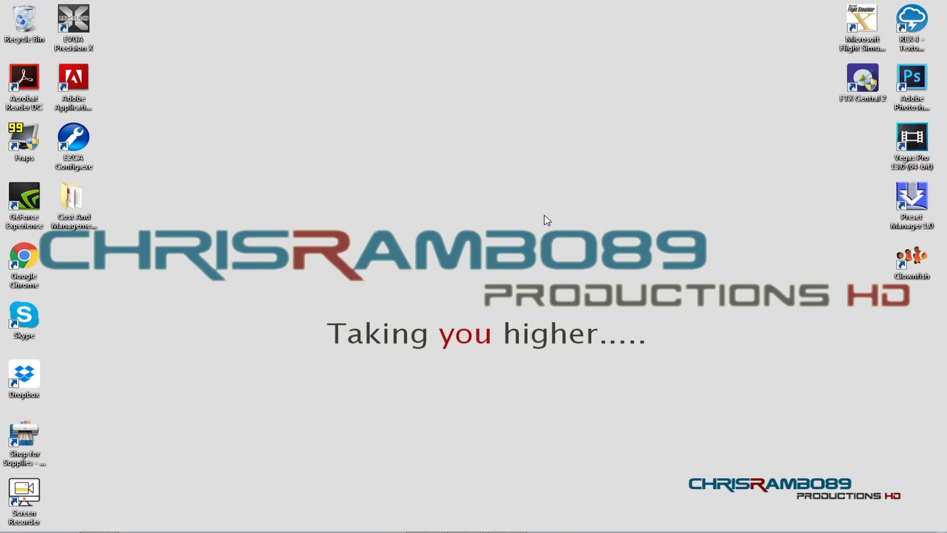
Launch Flight Simulator X and open the custom Display settings on the Graphics options.
{"action": "double_click", "coordinate": [867, 22]}
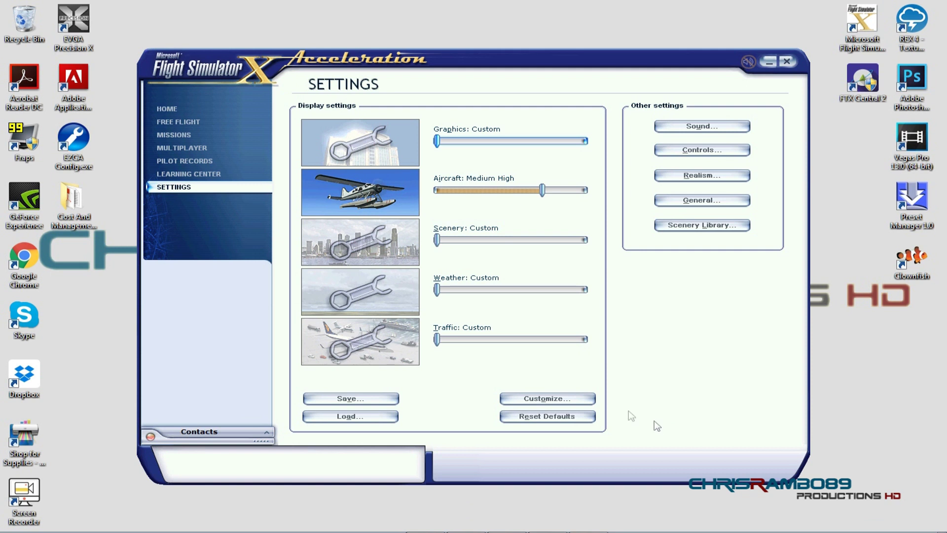
{"action": "left_click", "coordinate": [587, 398]}
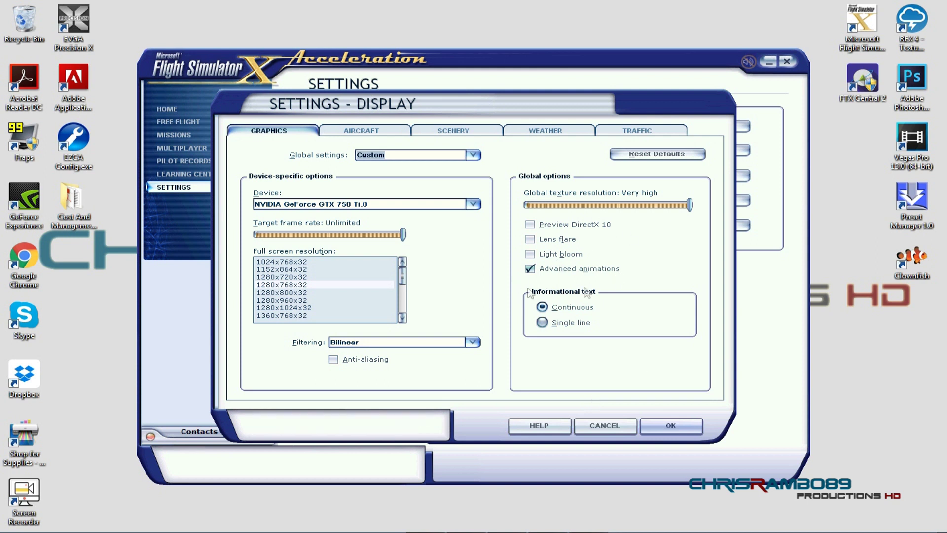
{"action": "mouse_move", "coordinate": [583, 279]}
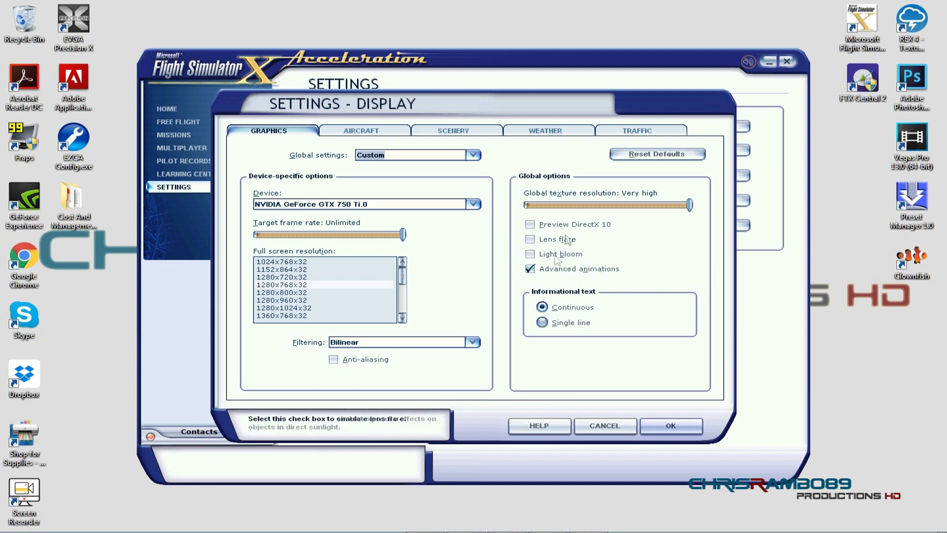
Read the help text for the Global graphics options, then bring up the Aircraft display settings.
{"action": "mouse_move", "coordinate": [552, 215]}
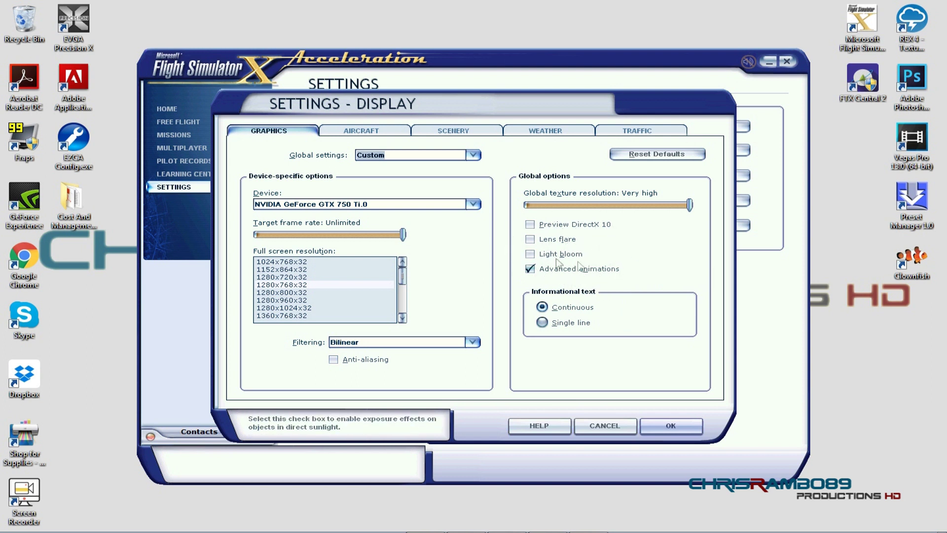
{"action": "mouse_move", "coordinate": [585, 231]}
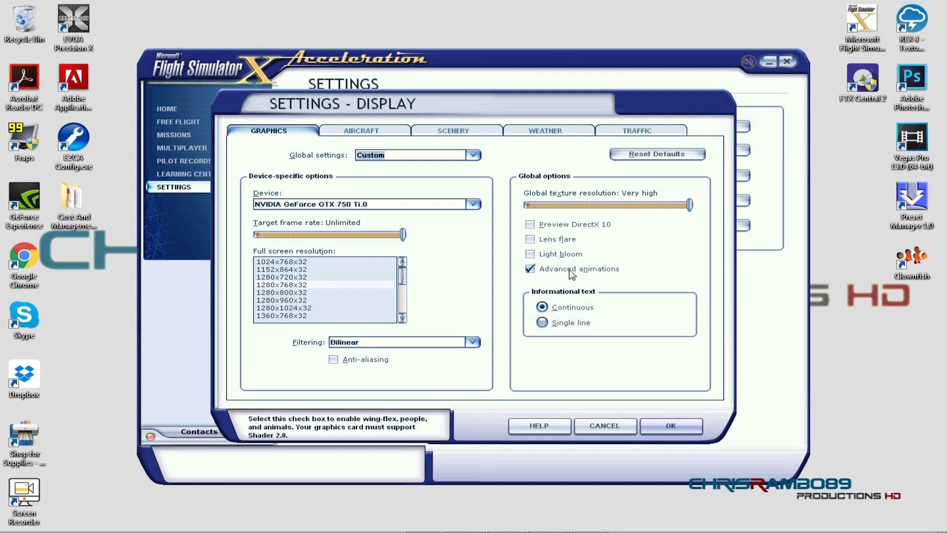
{"action": "left_click", "coordinate": [346, 134]}
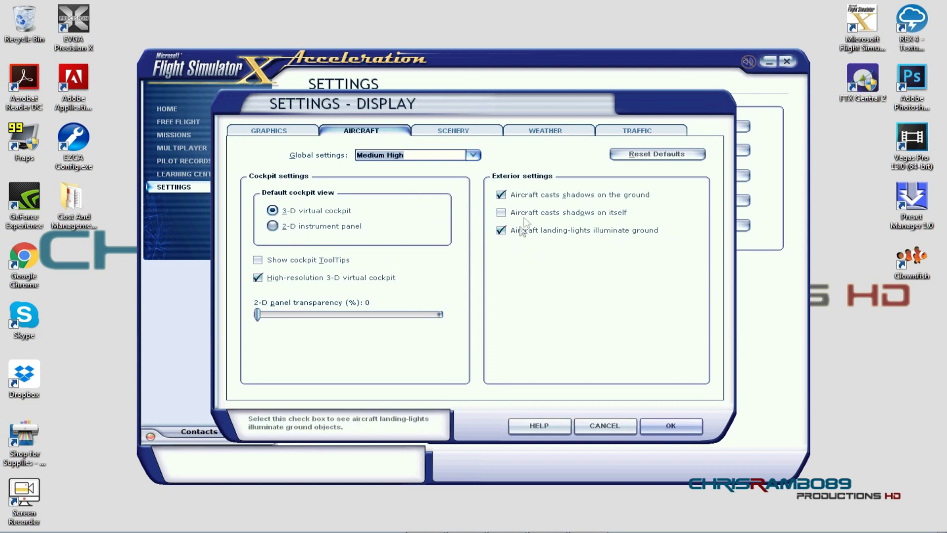
Enable 'Aircraft casts shadows on itself', review the Scenery settings, then move to Weather.
{"action": "left_click", "coordinate": [501, 212]}
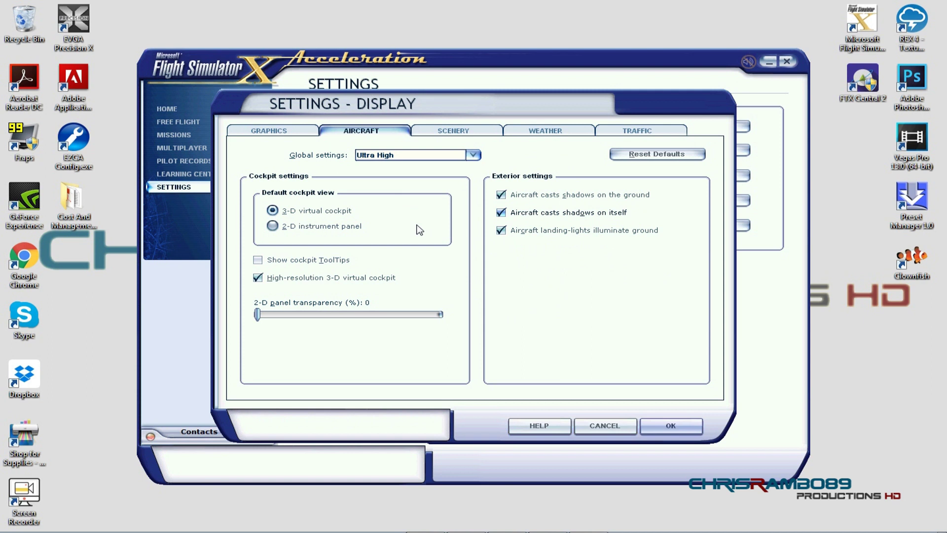
{"action": "left_click", "coordinate": [443, 134]}
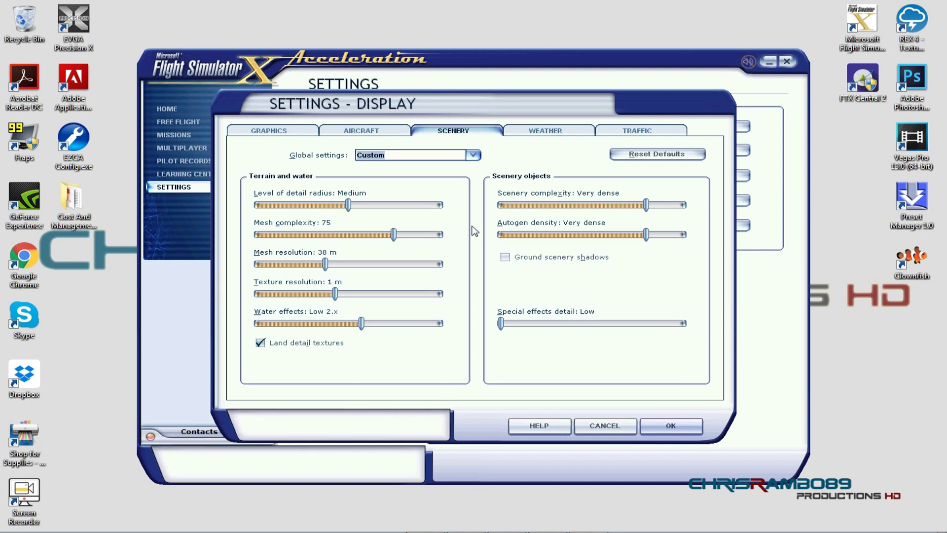
{"action": "left_click", "coordinate": [569, 134]}
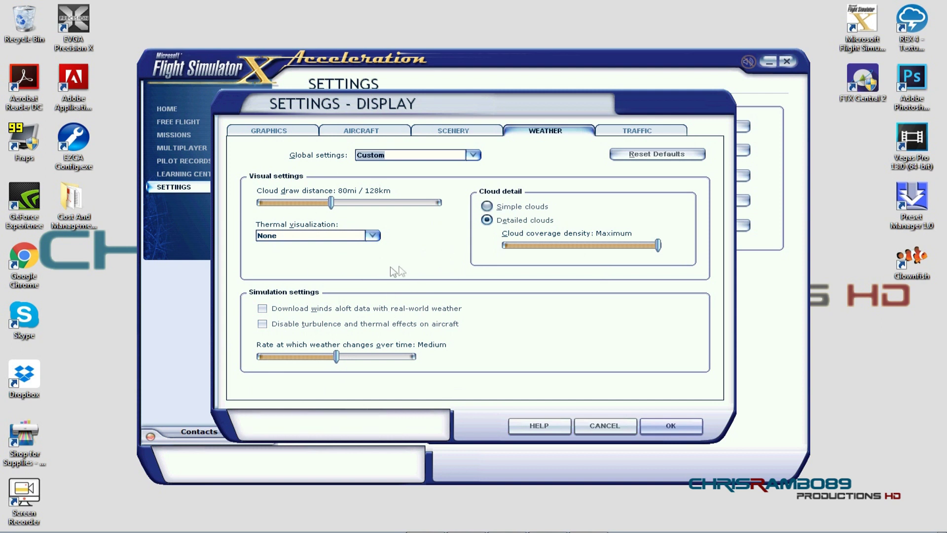
Switch to the Traffic display settings.
{"action": "left_click", "coordinate": [610, 135]}
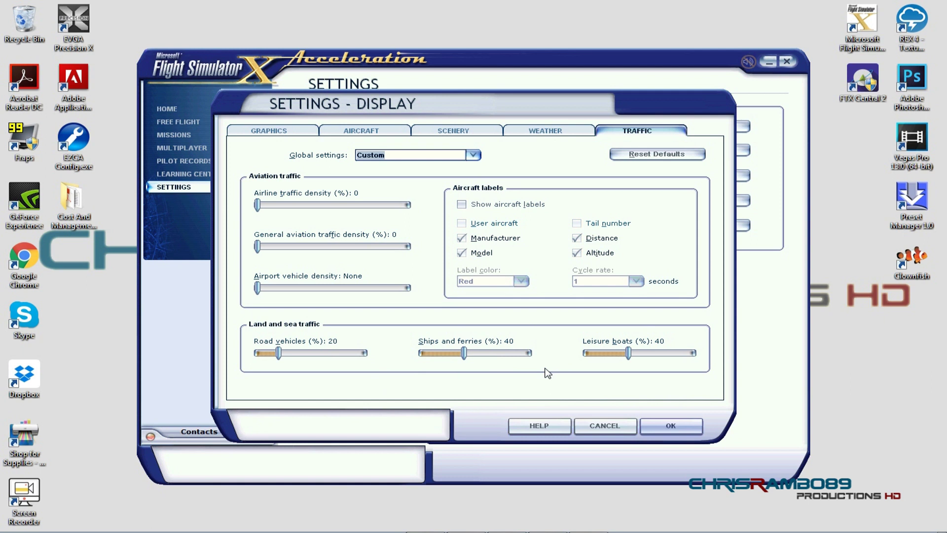
Flip through the Weather, Traffic and Scenery settings, ending back on Traffic.
{"action": "left_click", "coordinate": [534, 132]}
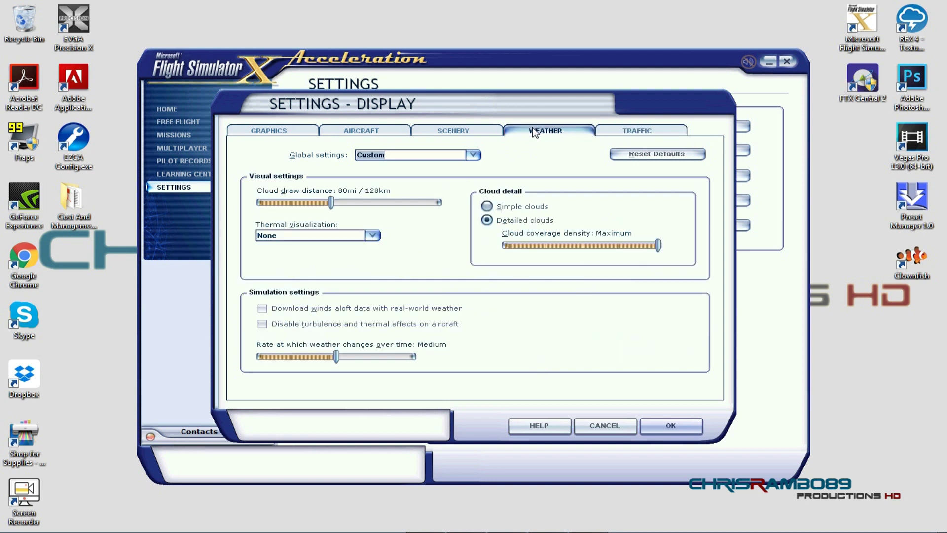
{"action": "left_click", "coordinate": [662, 133]}
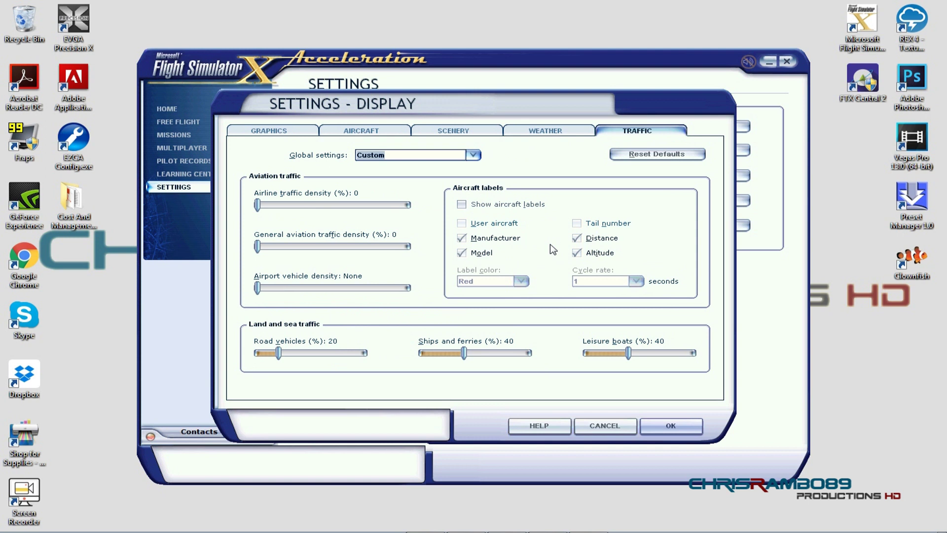
{"action": "left_click", "coordinate": [470, 131]}
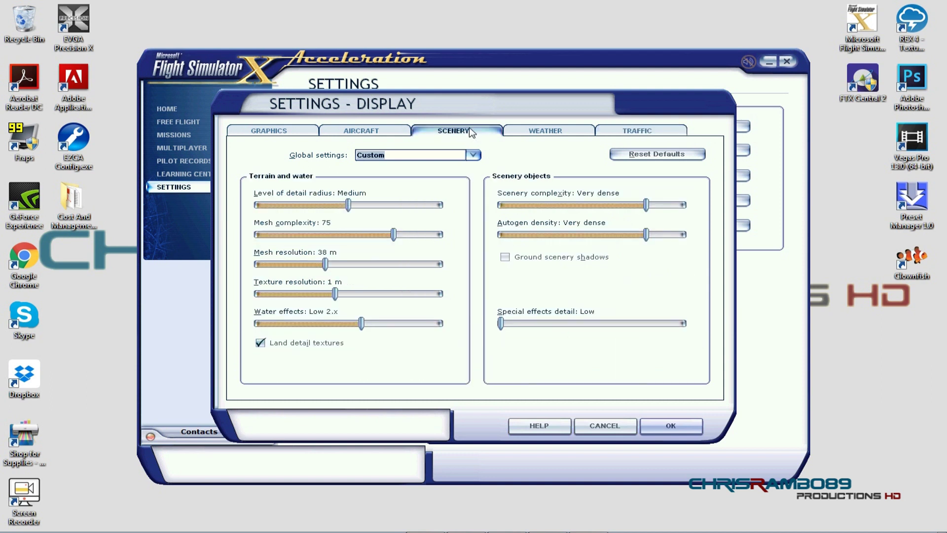
{"action": "left_click", "coordinate": [592, 134]}
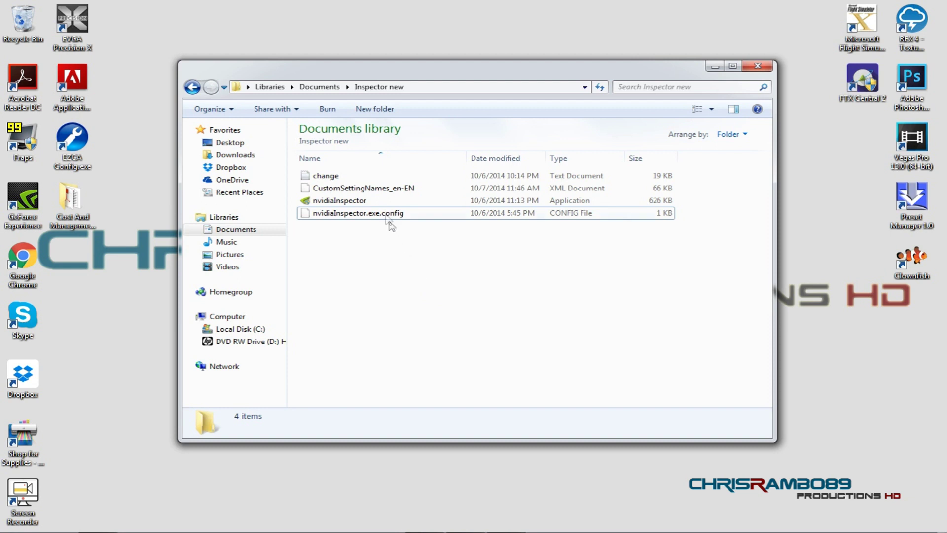
Run nvidiaInspector from the Inspector new folder as administrator.
{"action": "right_click", "coordinate": [377, 196]}
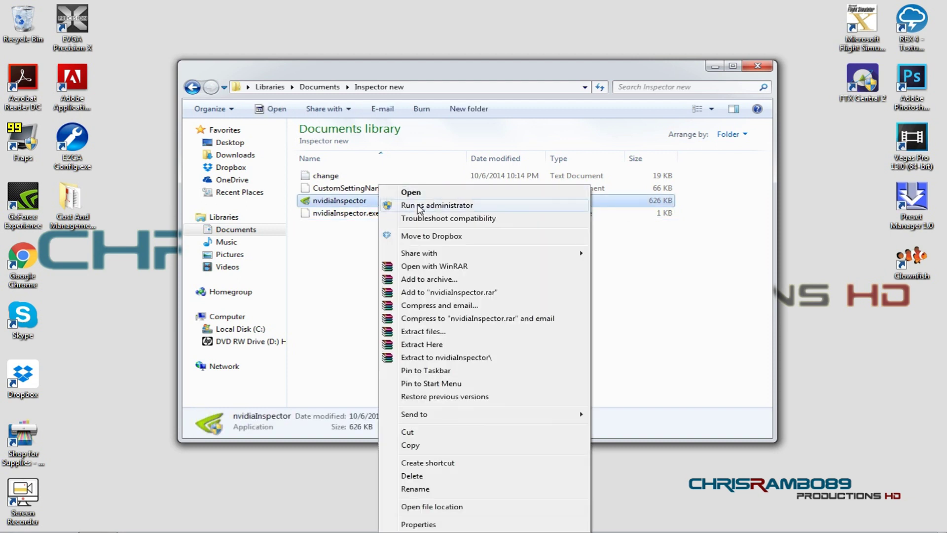
{"action": "left_click", "coordinate": [418, 206]}
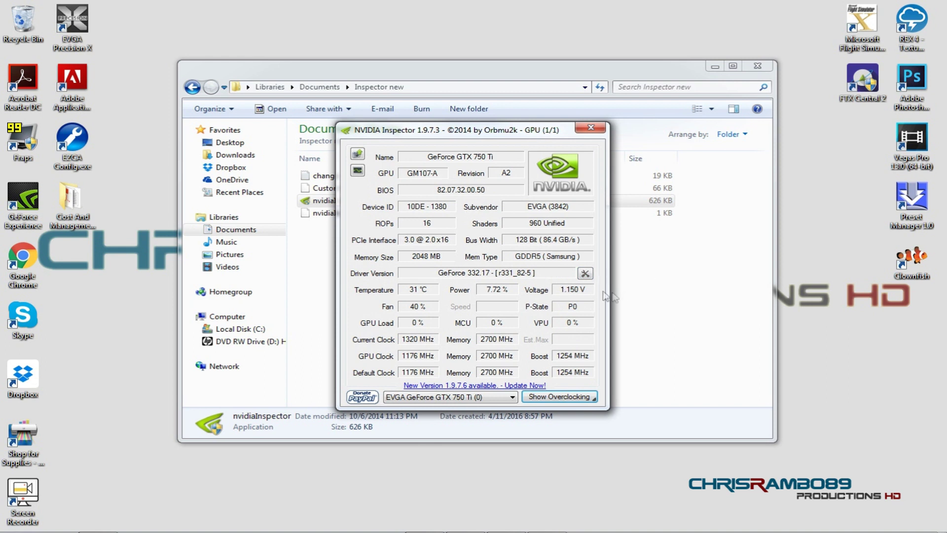
Open Driver Profile Settings and load the MS Flight Simulator X profile by filtering on 'MS'.
{"action": "left_click", "coordinate": [585, 274]}
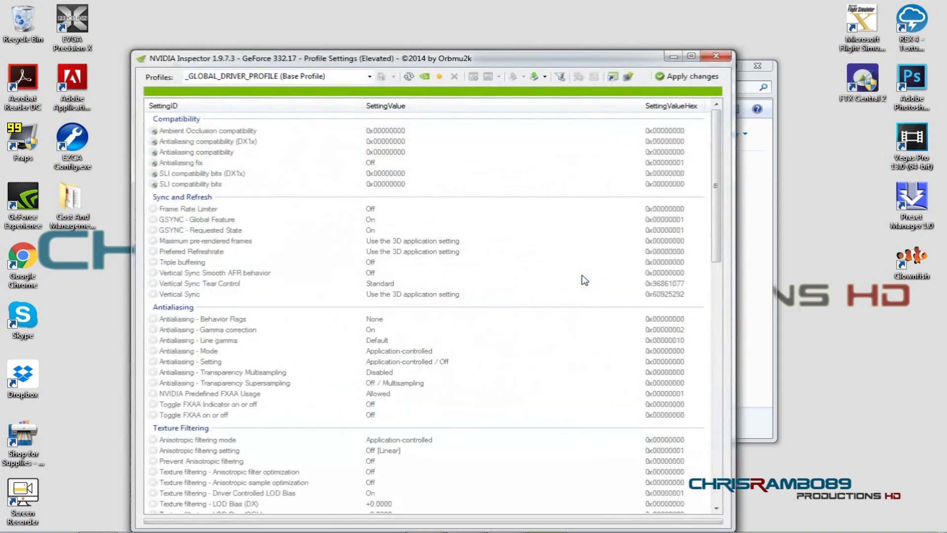
{"action": "left_click_drag", "start_coordinate": [455, 59], "coordinate": [489, 44]}
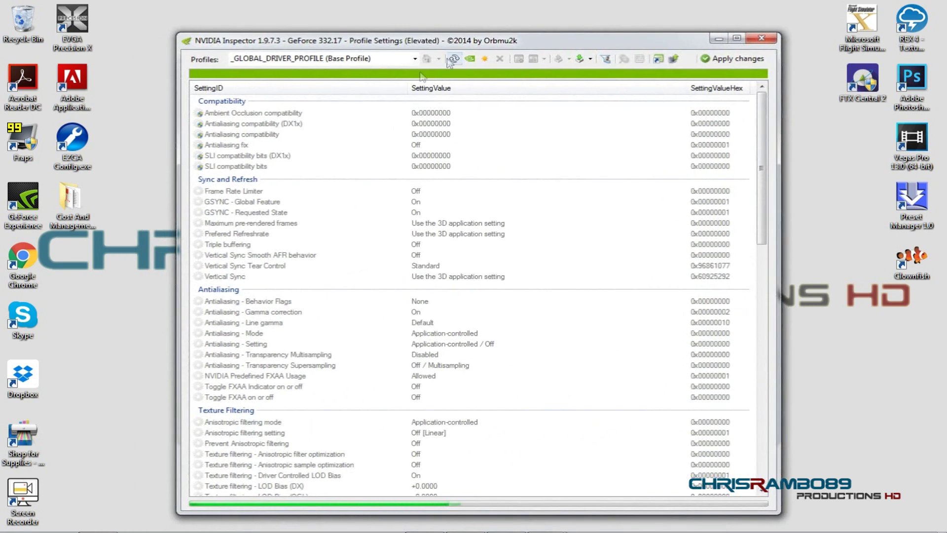
{"action": "left_click", "coordinate": [301, 60]}
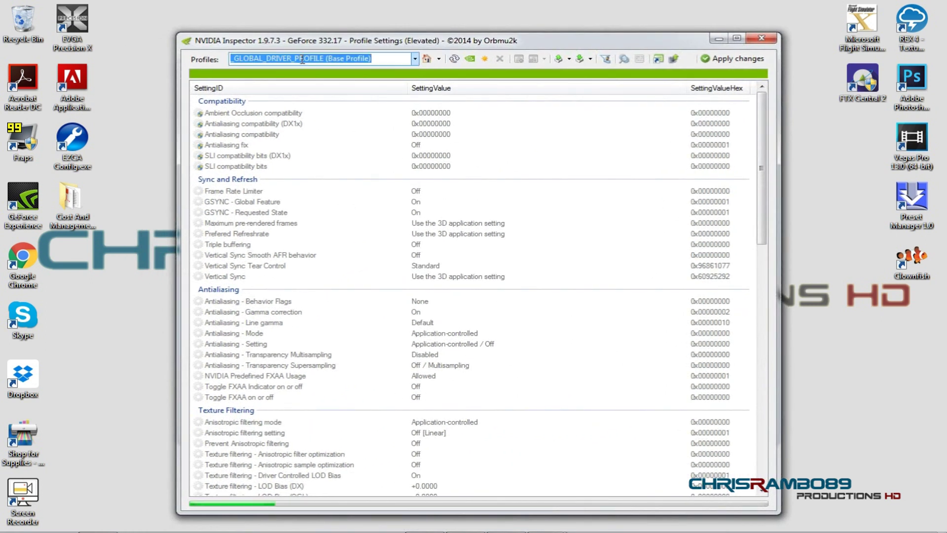
{"action": "type", "text": "MS"}
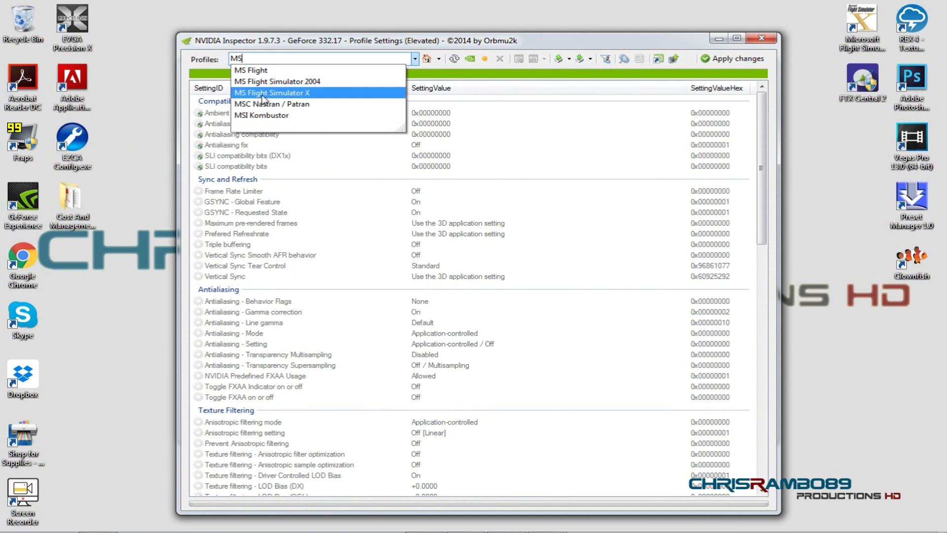
{"action": "left_click", "coordinate": [263, 92]}
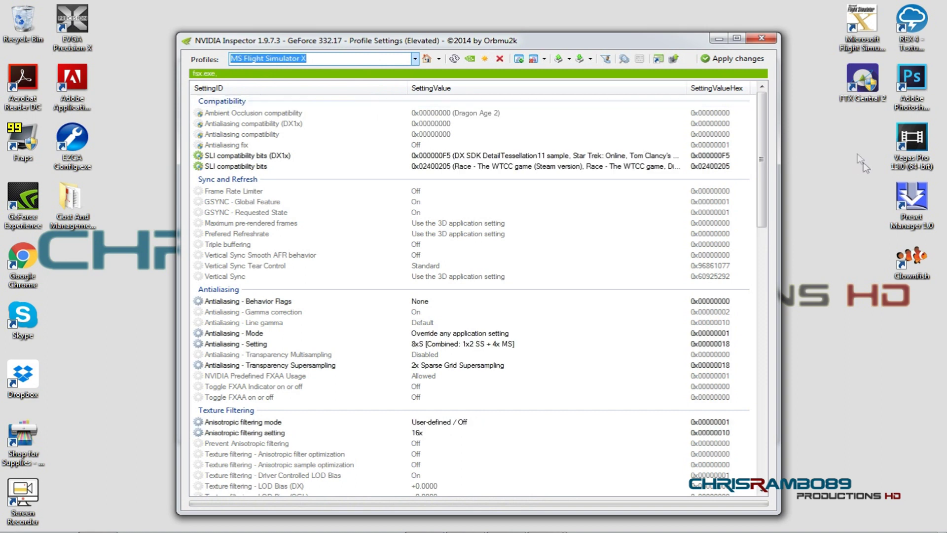
{"action": "left_click_drag", "start_coordinate": [763, 138], "coordinate": [754, 179]}
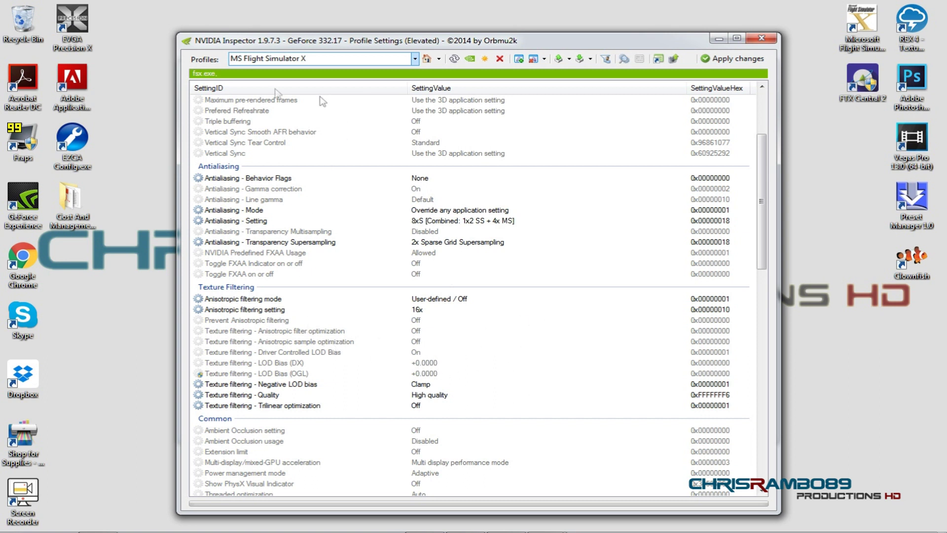
{"action": "left_click", "coordinate": [541, 180]}
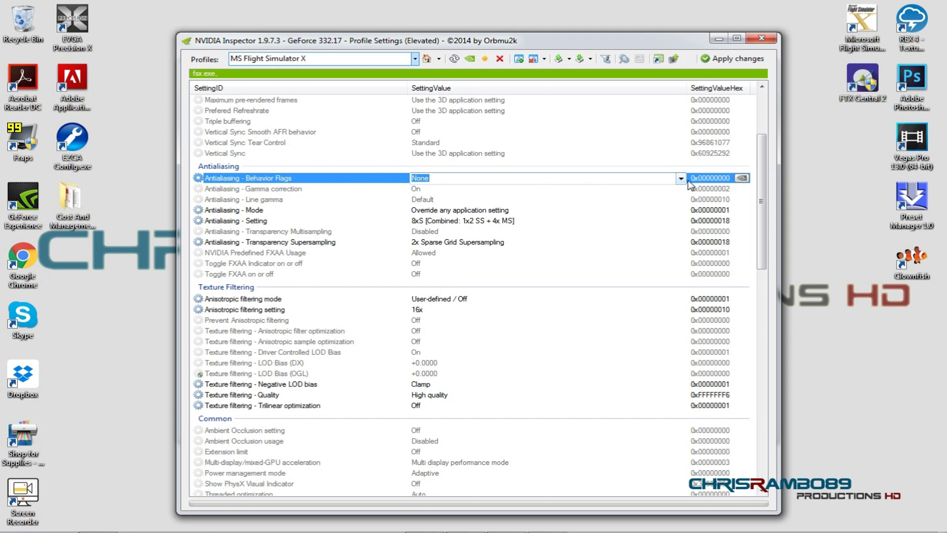
{"action": "left_click", "coordinate": [680, 178]}
{"action": "left_click", "coordinate": [681, 178]}
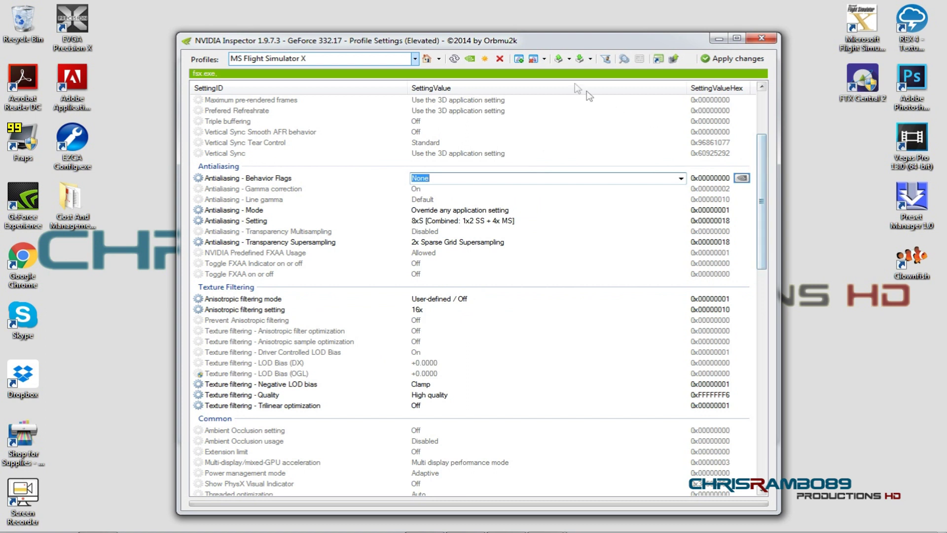
{"action": "left_click", "coordinate": [517, 60]}
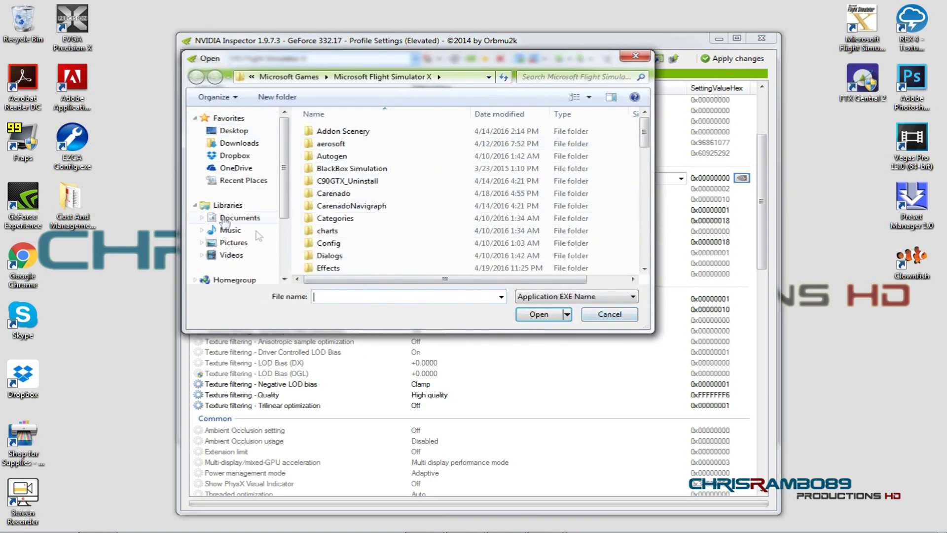
{"action": "left_click_drag", "start_coordinate": [644, 143], "coordinate": [646, 249]}
{"action": "left_click", "coordinate": [322, 190]}
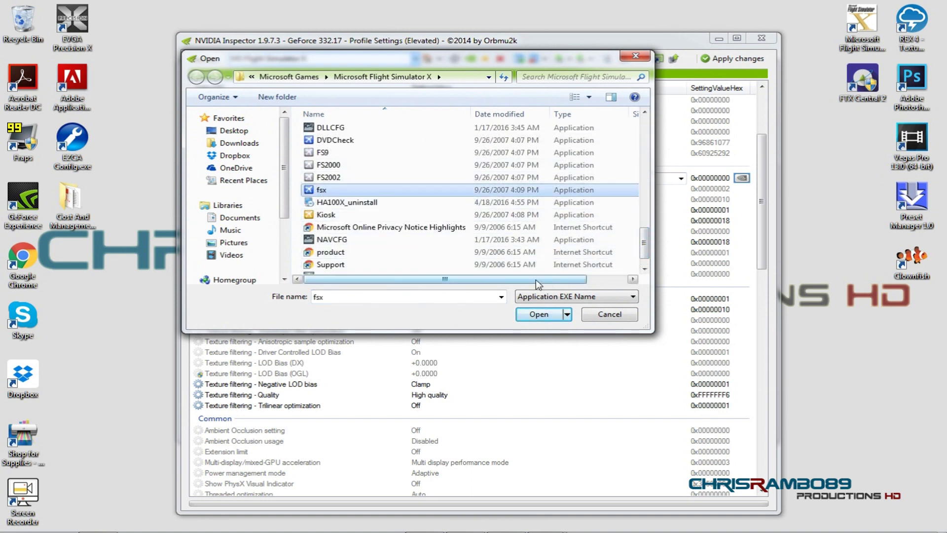
{"action": "mouse_move", "coordinate": [538, 284]}
{"action": "left_mouse_down"}
{"action": "mouse_move", "coordinate": [559, 280]}
{"action": "mouse_move", "coordinate": [537, 279]}
{"action": "left_mouse_up"}
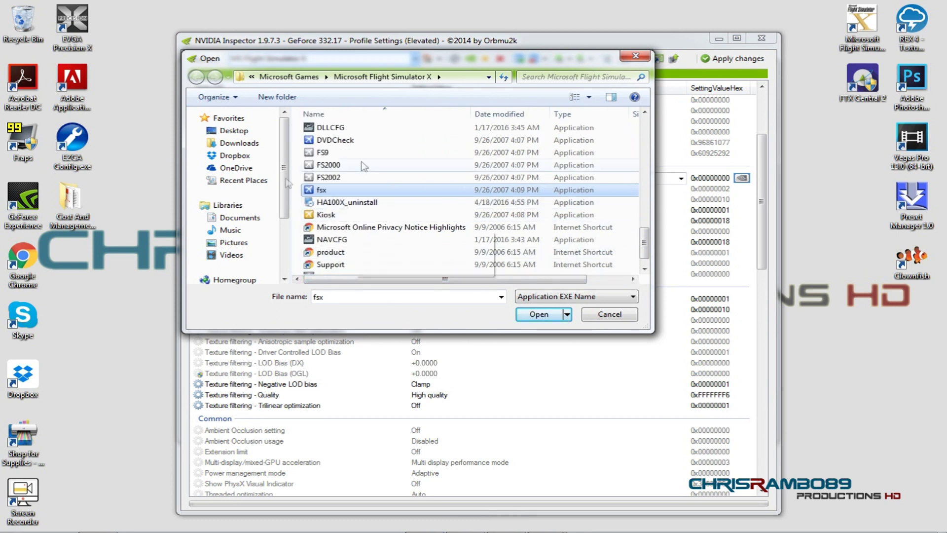
{"action": "left_click", "coordinate": [603, 316]}
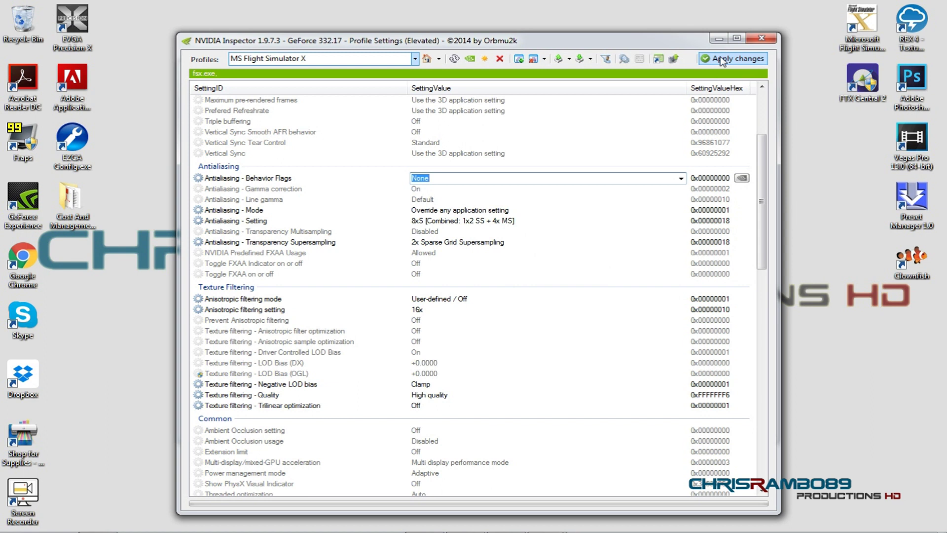
{"action": "left_click", "coordinate": [761, 38]}
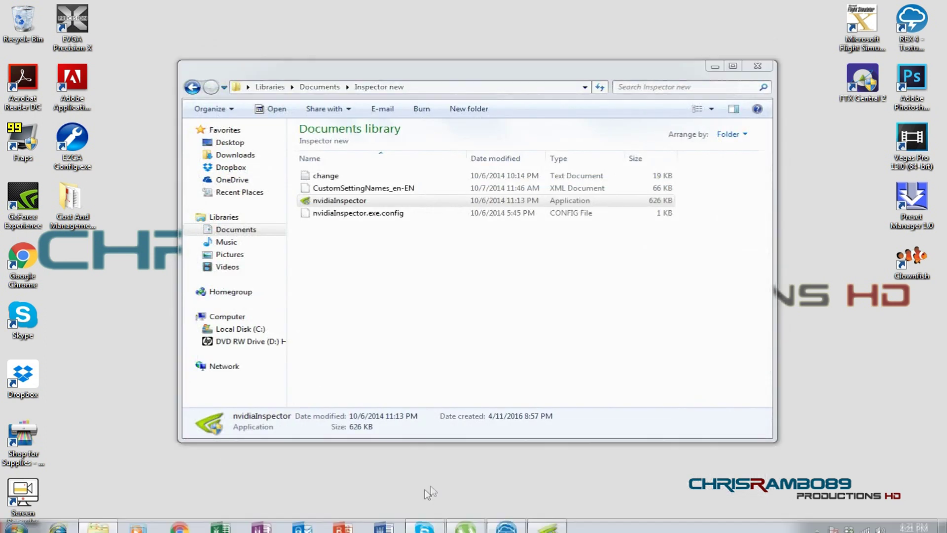
Launch REX4 Texture Direct from the Start menu.
{"action": "key", "text": "super"}
{"action": "left_click", "coordinate": [507, 521]}
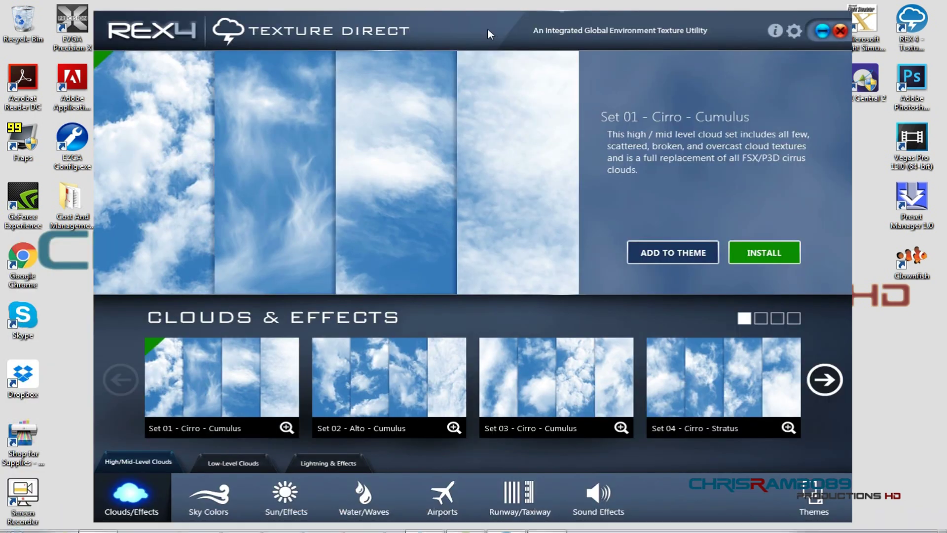
{"action": "left_click_drag", "start_coordinate": [488, 30], "coordinate": [502, 27]}
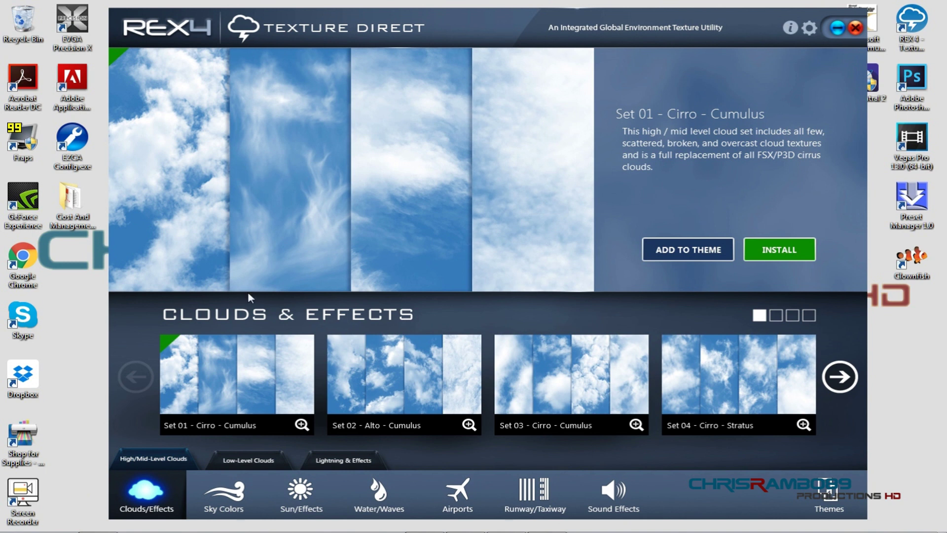
Preview cloud Set 03, low-level Set 04 and lightning Set 04 Electricity, then open Sky Colors.
{"action": "left_click", "coordinate": [571, 381]}
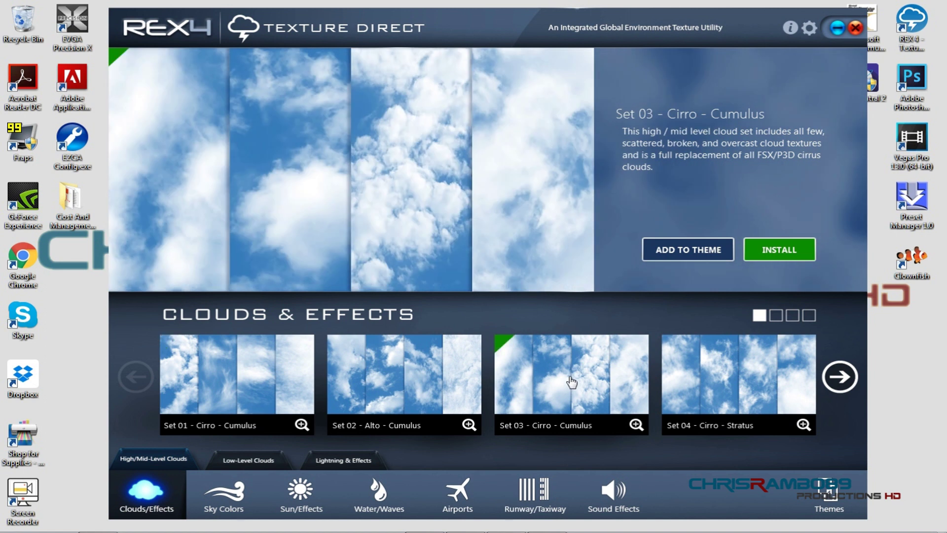
{"action": "left_click", "coordinate": [223, 466]}
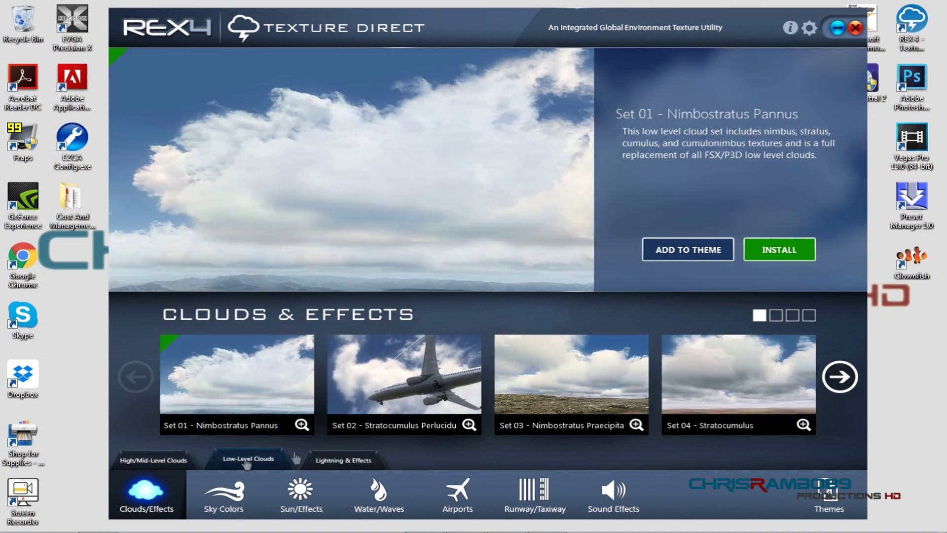
{"action": "left_click", "coordinate": [708, 371]}
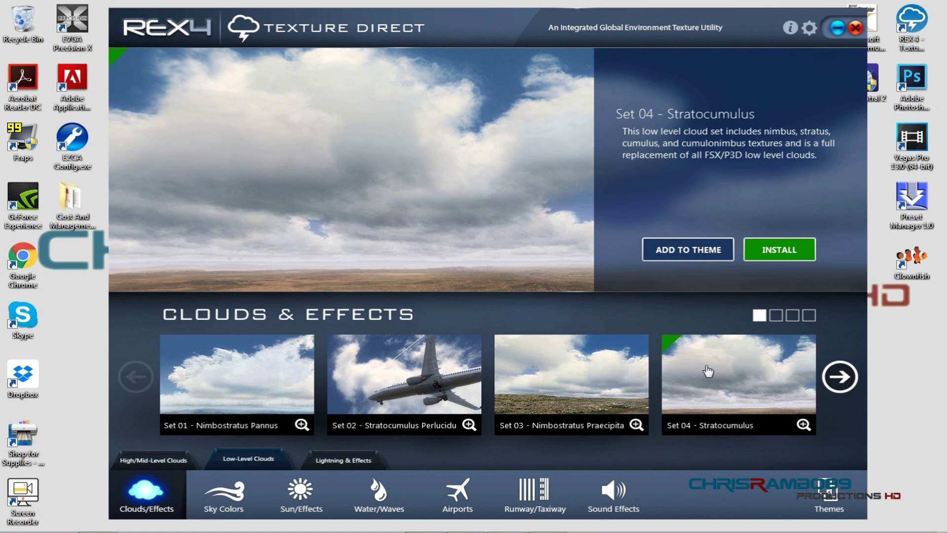
{"action": "left_click", "coordinate": [344, 460]}
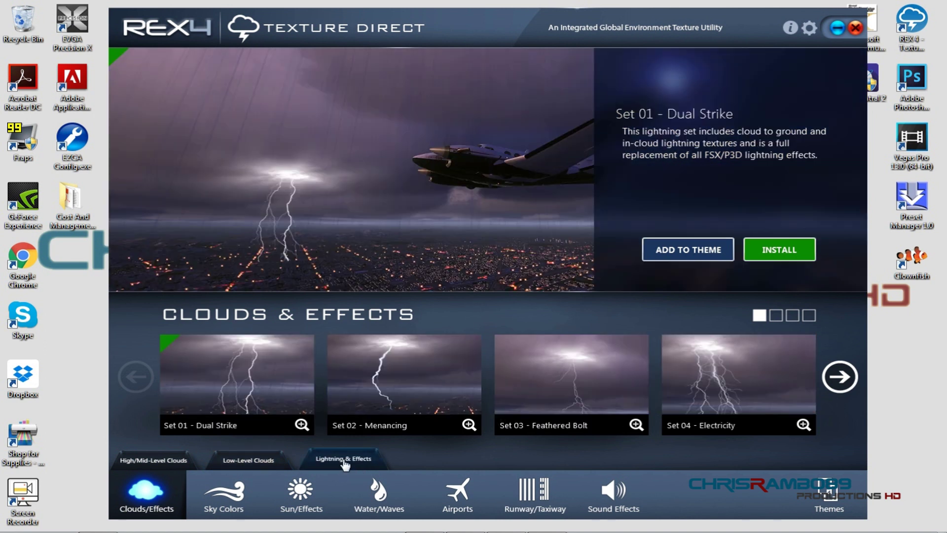
{"action": "left_click", "coordinate": [750, 367]}
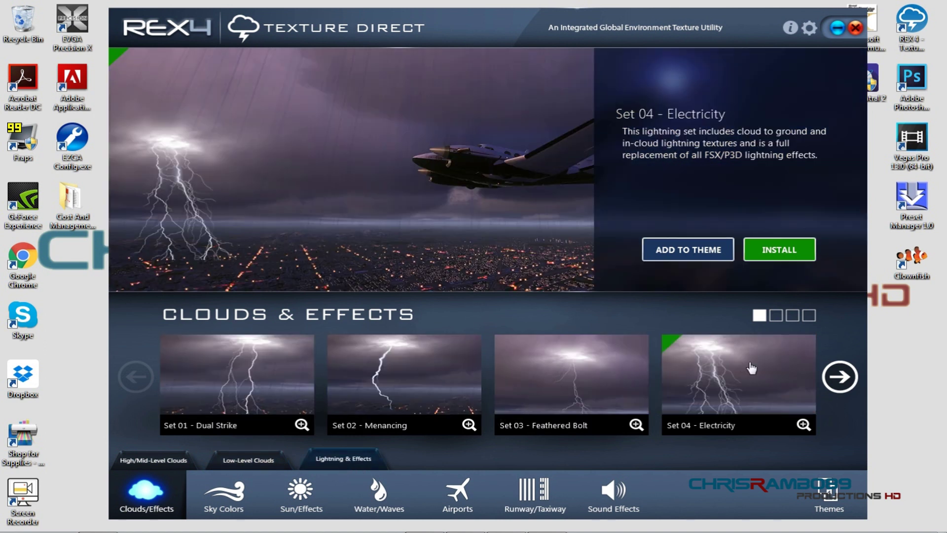
{"action": "left_click", "coordinate": [223, 495]}
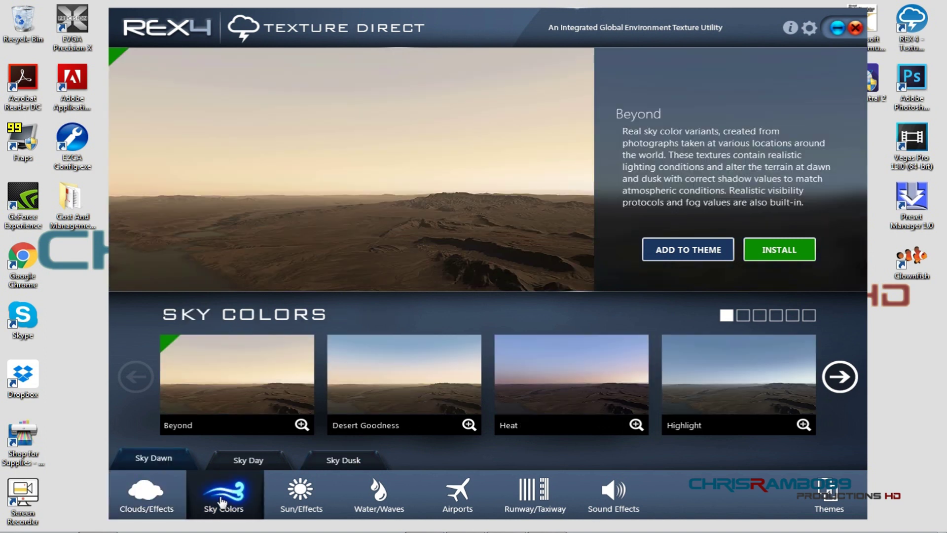
Page through the dawn sky colour sets and preview Greece.
{"action": "left_click", "coordinate": [834, 379]}
{"action": "left_click", "coordinate": [833, 379]}
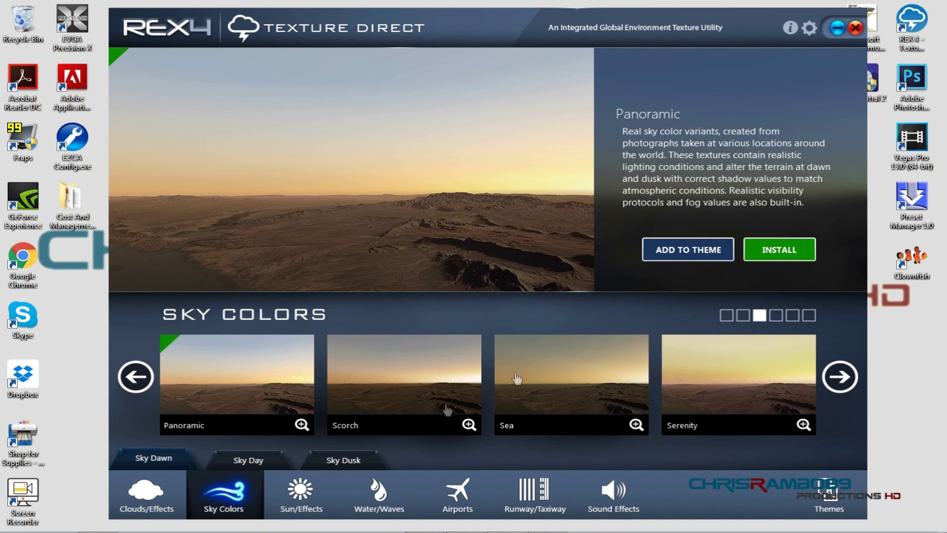
{"action": "left_click", "coordinate": [838, 375]}
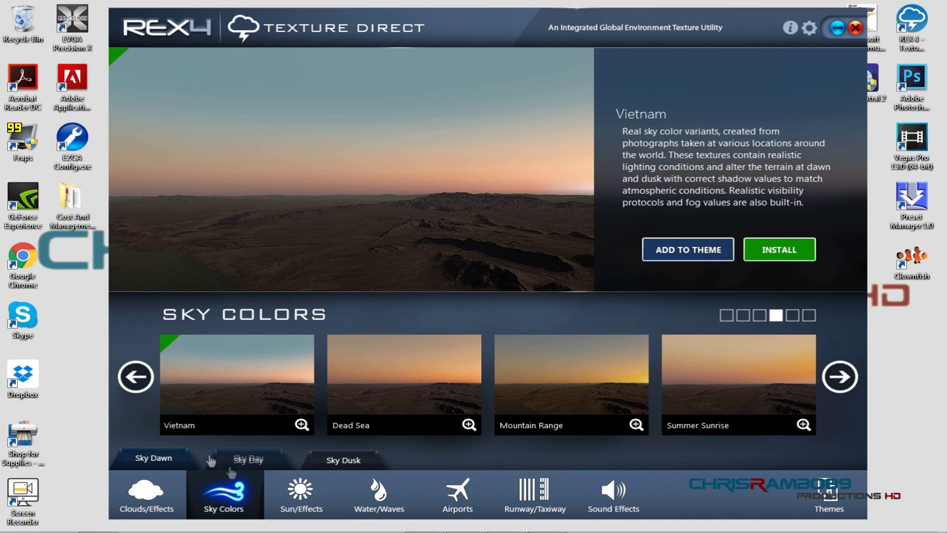
{"action": "left_click", "coordinate": [832, 386]}
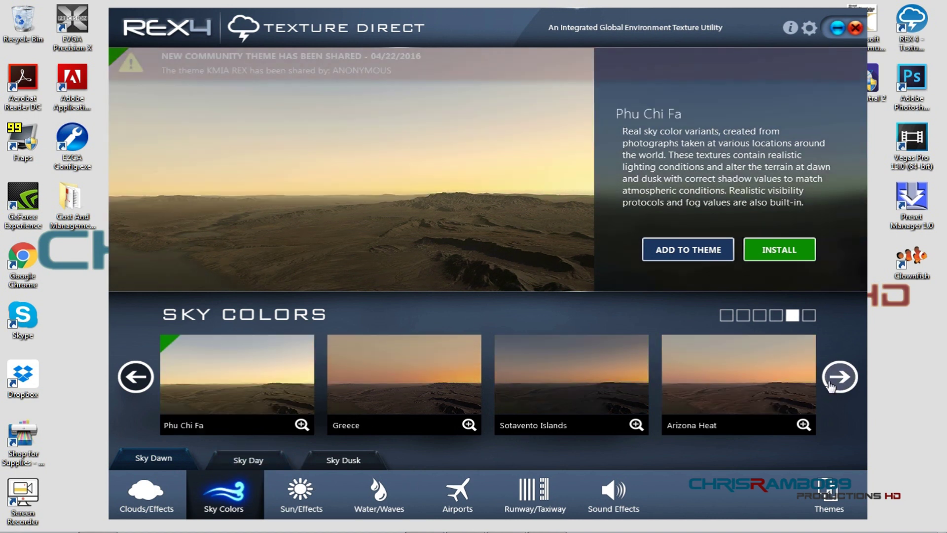
{"action": "left_click", "coordinate": [832, 387]}
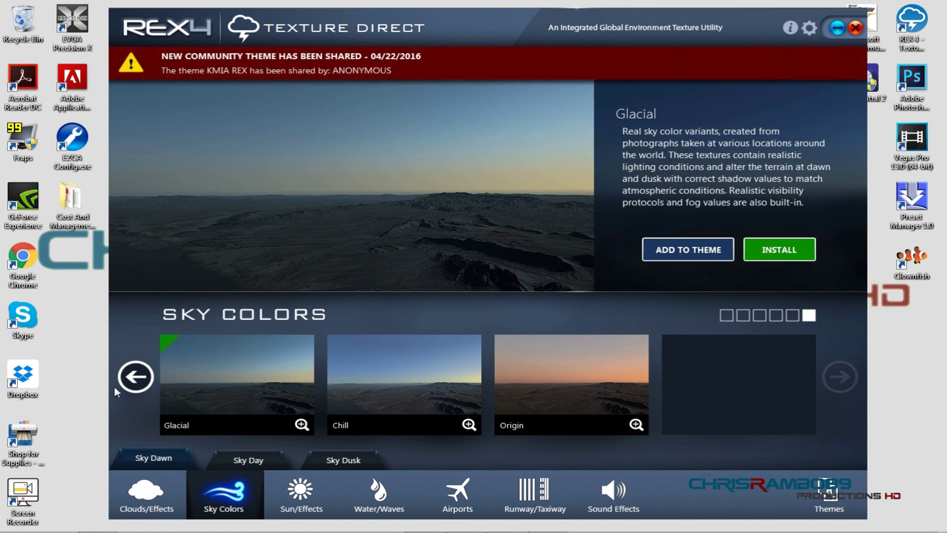
{"action": "left_click", "coordinate": [130, 384]}
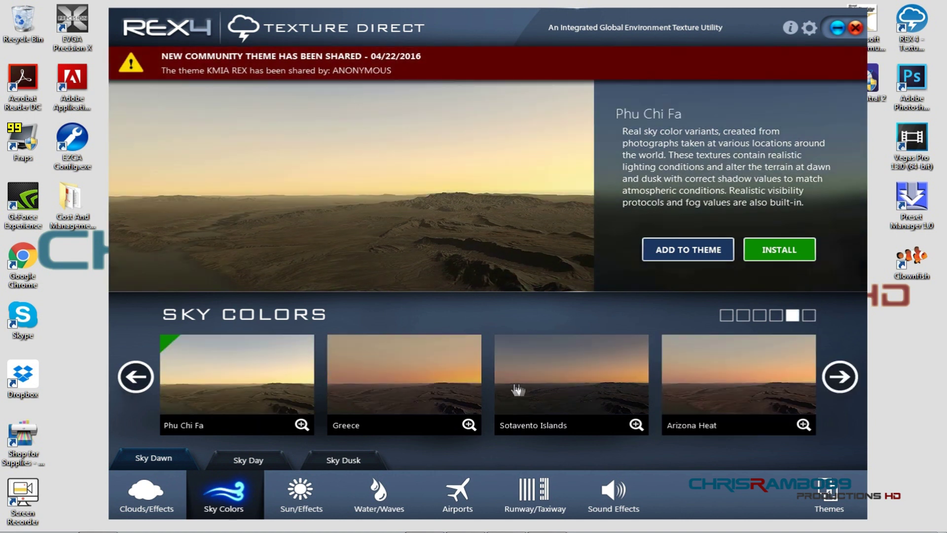
{"action": "left_click", "coordinate": [382, 382]}
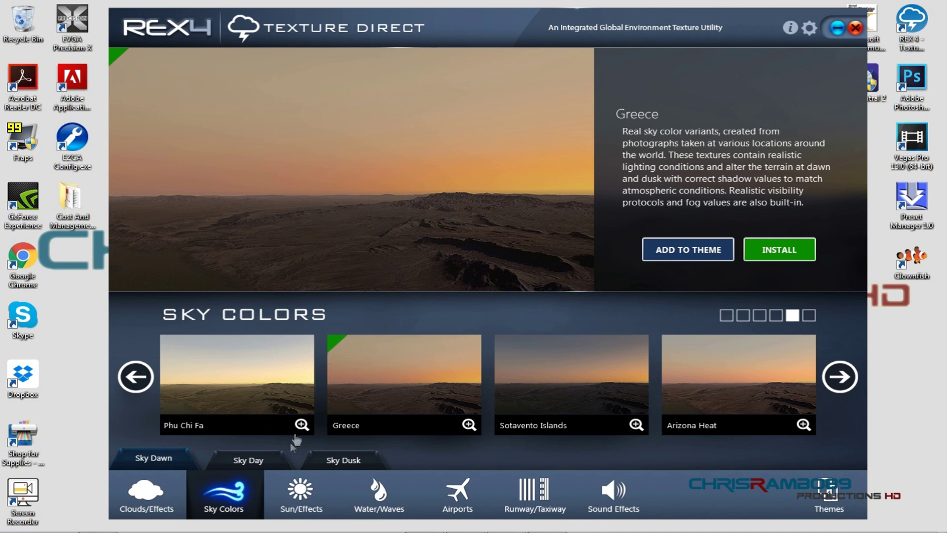
Page through the Sky Day sets and preview Antarctica.
{"action": "left_click", "coordinate": [252, 459]}
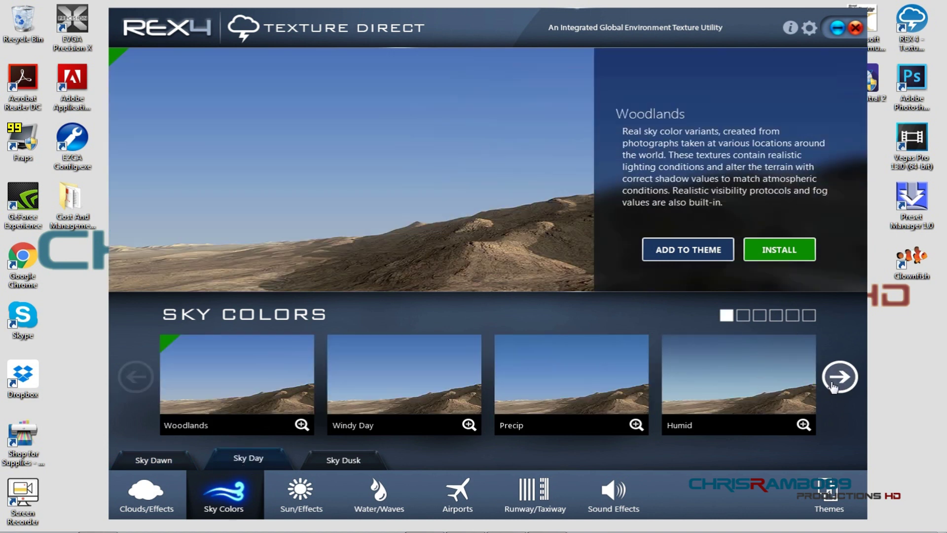
{"action": "left_click", "coordinate": [833, 386]}
{"action": "left_click", "coordinate": [832, 382]}
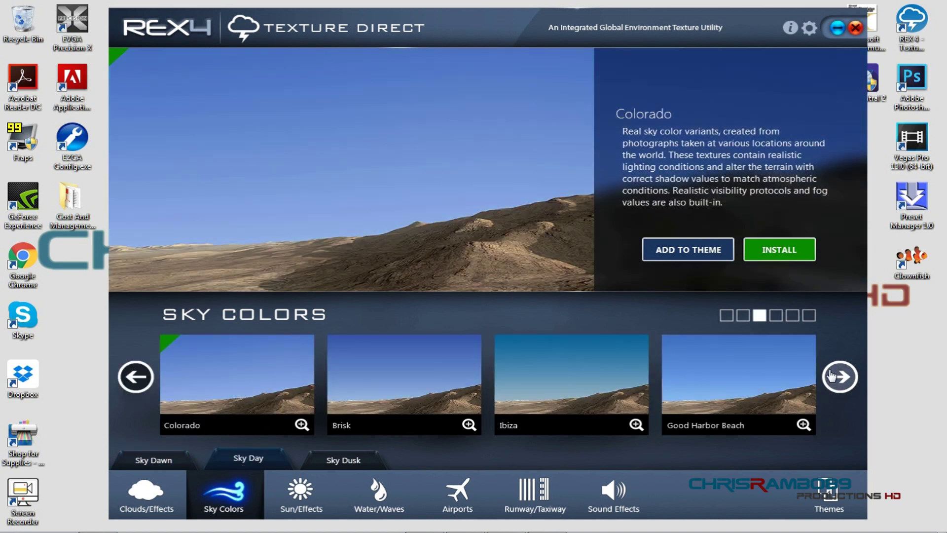
{"action": "left_click", "coordinate": [833, 377]}
{"action": "left_click", "coordinate": [832, 376]}
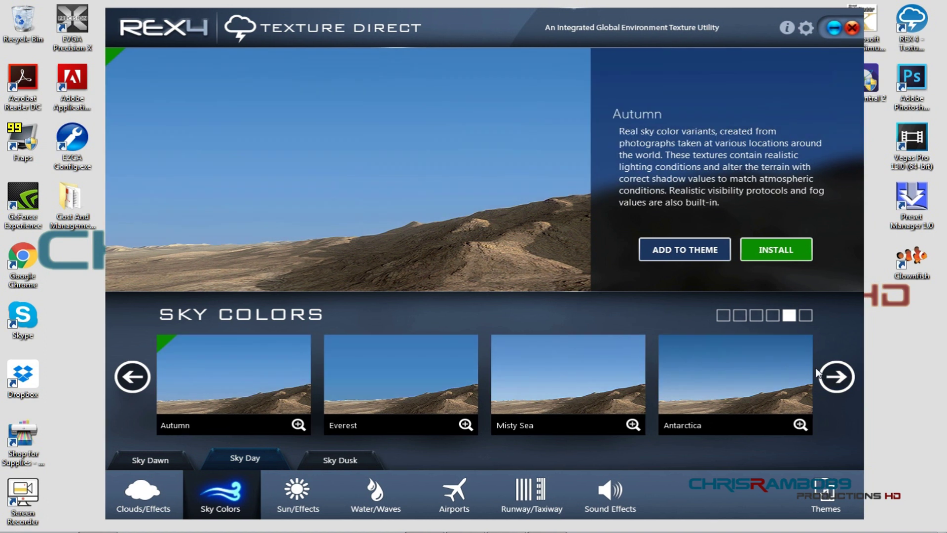
{"action": "left_click", "coordinate": [742, 386]}
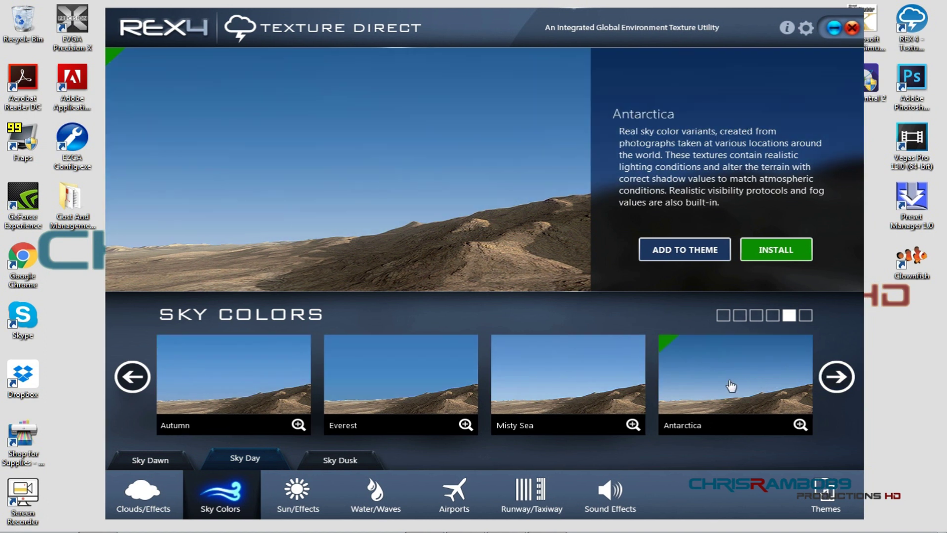
Page through the Sky Dusk sets and preview Windy Chicago Sunset.
{"action": "left_click", "coordinate": [337, 466]}
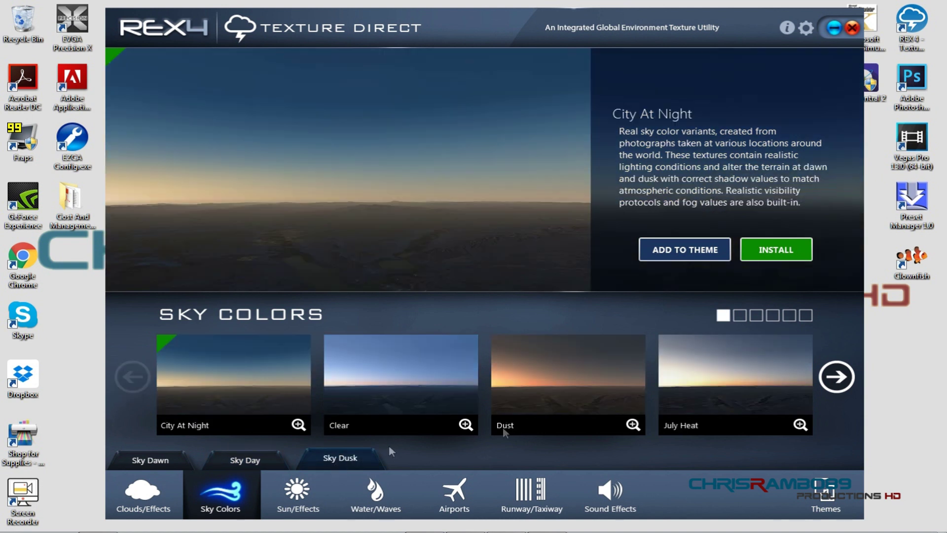
{"action": "left_click", "coordinate": [846, 384]}
{"action": "left_click", "coordinate": [837, 378]}
{"action": "left_click", "coordinate": [837, 377]}
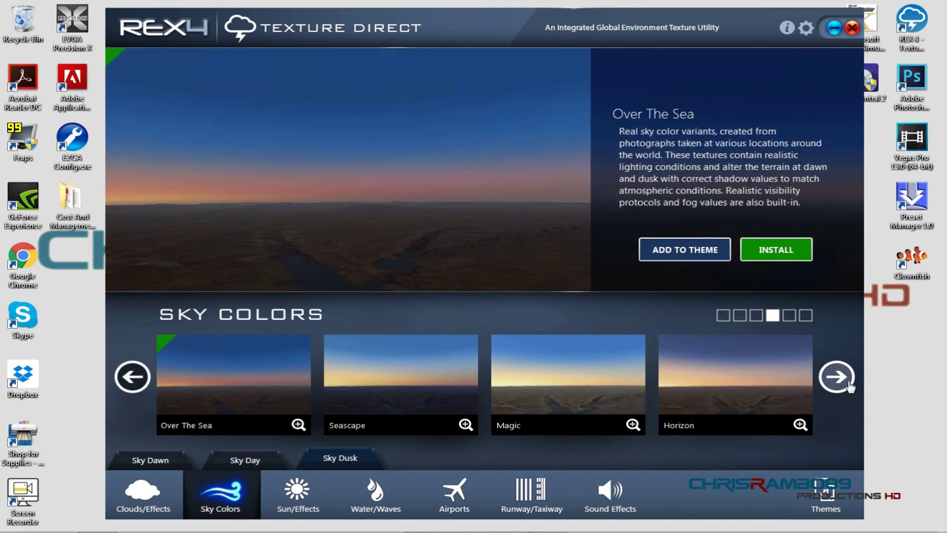
{"action": "left_click", "coordinate": [836, 378]}
{"action": "left_click", "coordinate": [837, 377]}
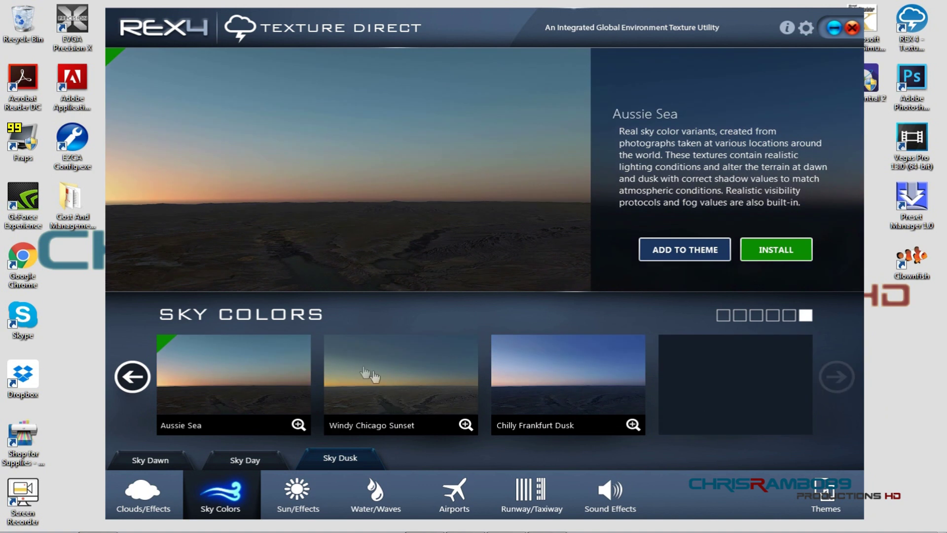
{"action": "left_click", "coordinate": [413, 381]}
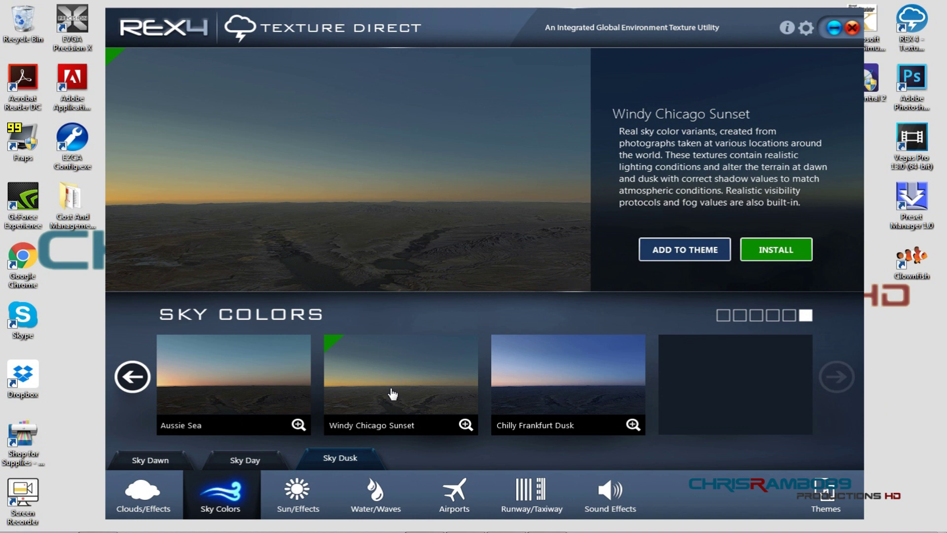
Switch between dawn, dusk and day skies, ending on the Sky Dawn sets.
{"action": "left_click", "coordinate": [139, 463]}
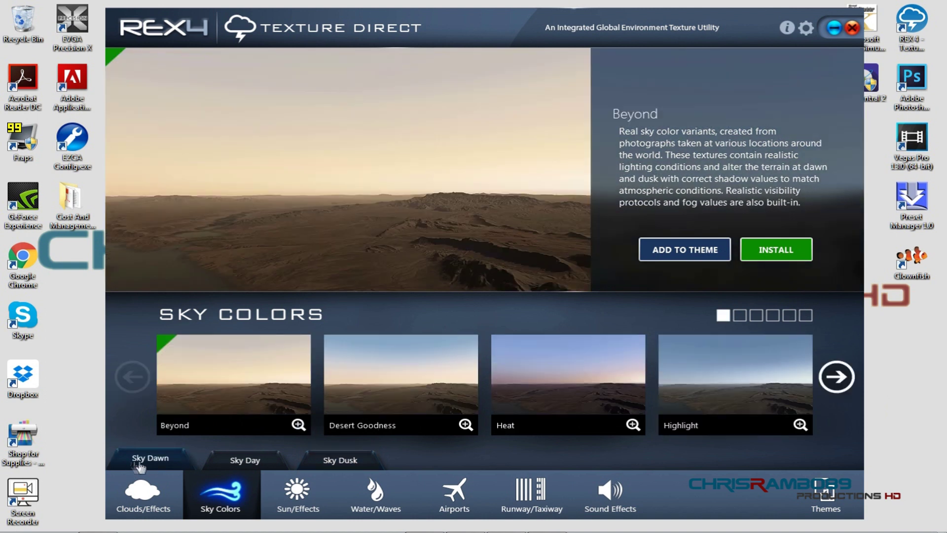
{"action": "left_click", "coordinate": [358, 459]}
{"action": "left_click", "coordinate": [187, 461]}
{"action": "left_click", "coordinate": [212, 464]}
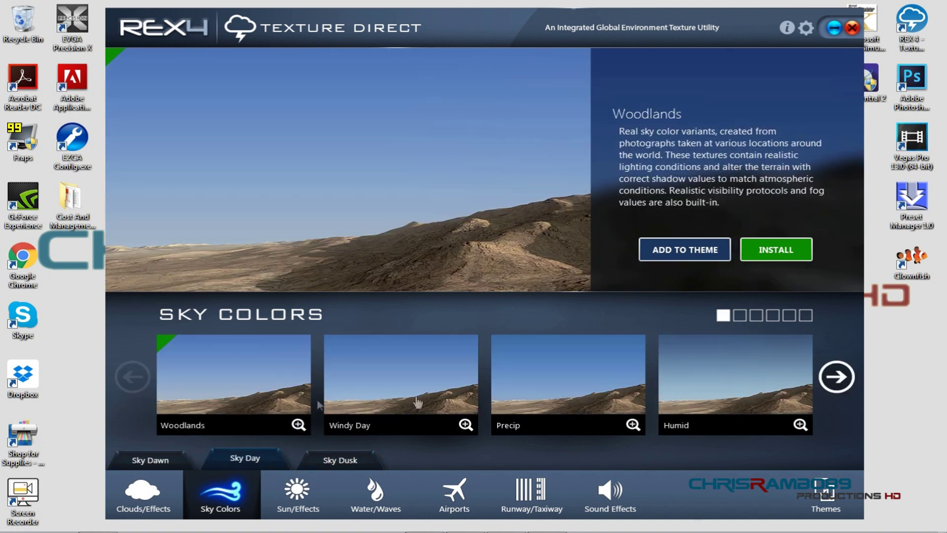
{"action": "left_click", "coordinate": [141, 463]}
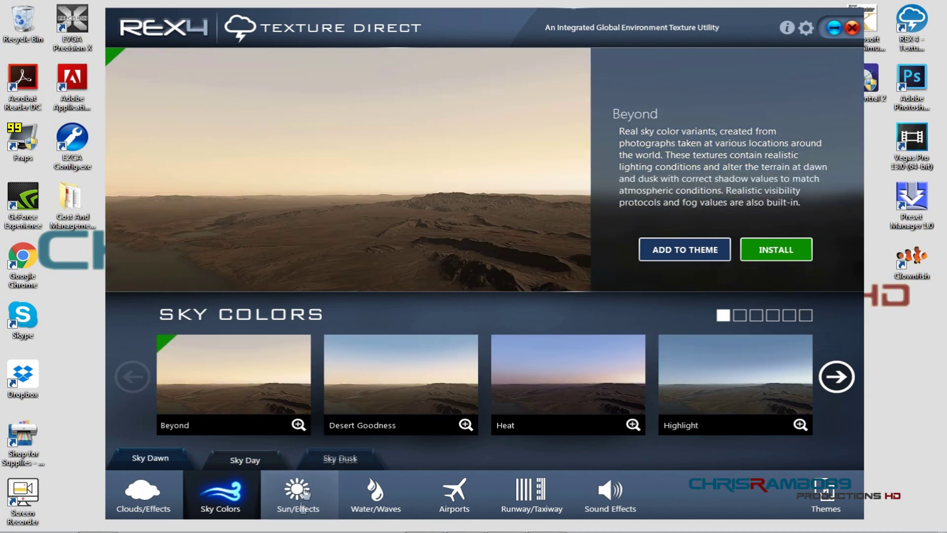
Look over the Sun/Effects sets, then preview Dark - Clear Coral under Water/Waves.
{"action": "left_click", "coordinate": [302, 514]}
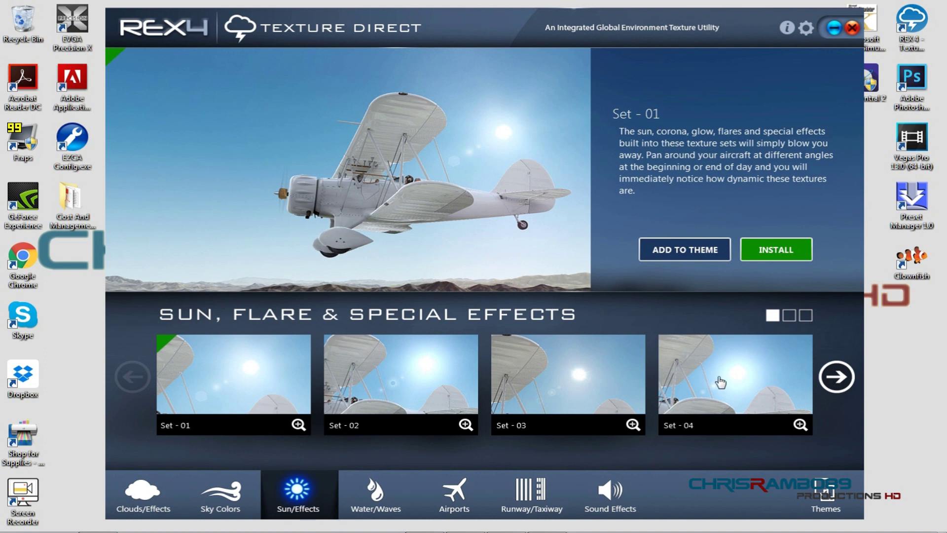
{"action": "left_click", "coordinate": [400, 494]}
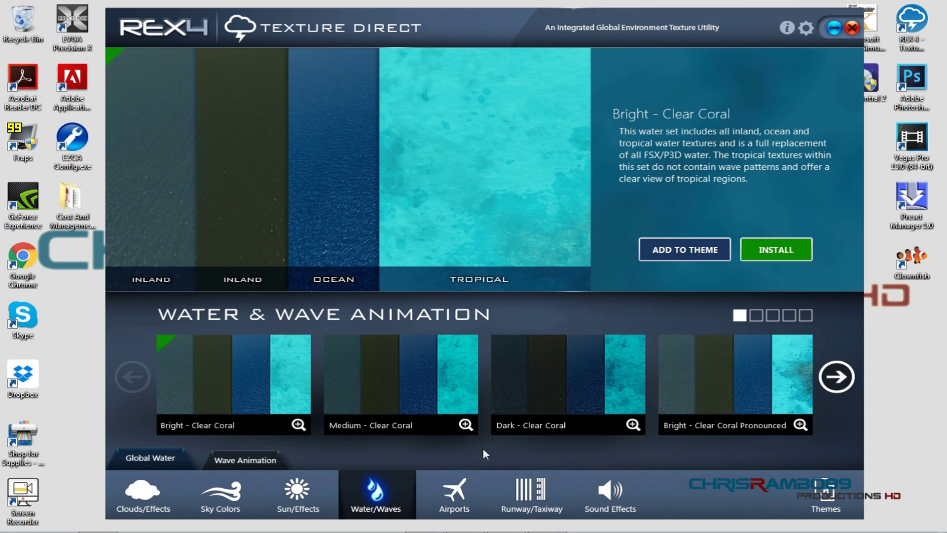
{"action": "left_click", "coordinate": [536, 383]}
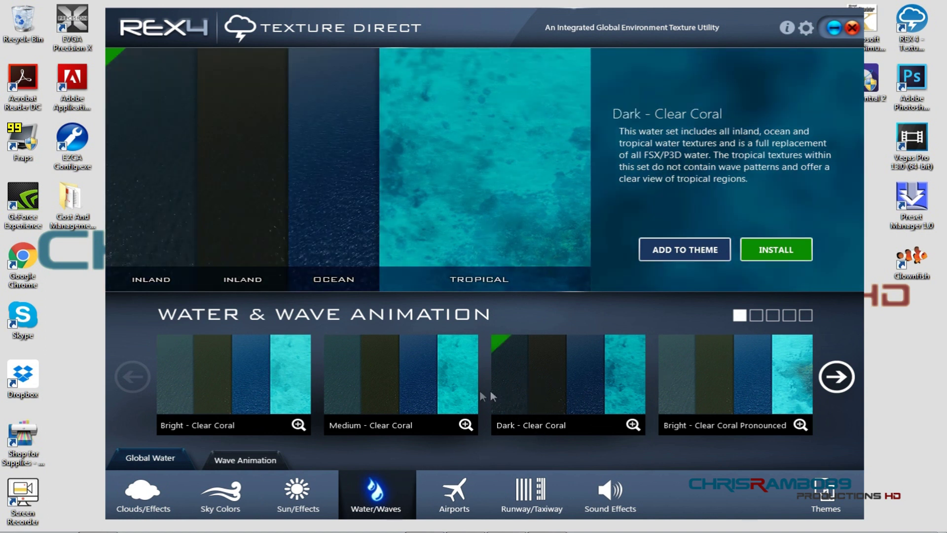
Page to the third wave animation page, preview Ripple Wind, then show the Clouds & Effects sets.
{"action": "left_click", "coordinate": [248, 464]}
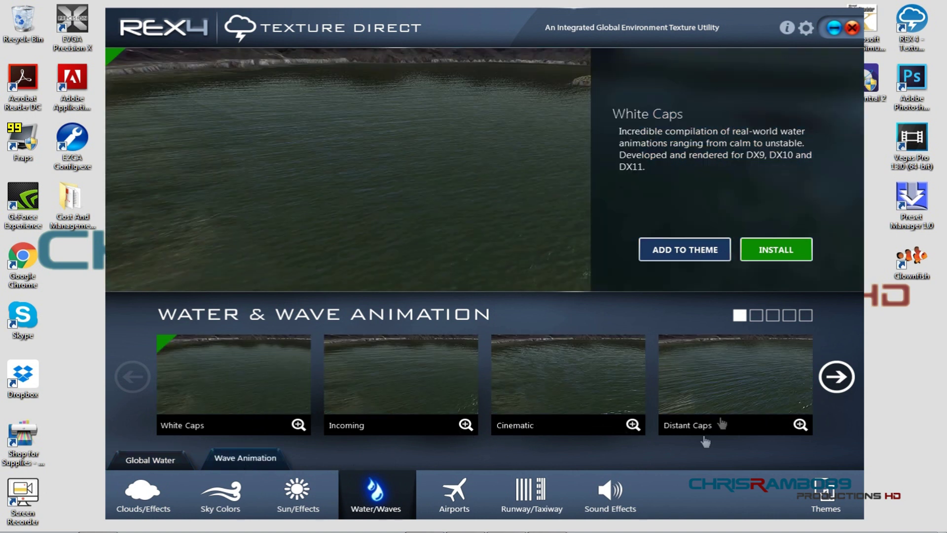
{"action": "left_click", "coordinate": [824, 389]}
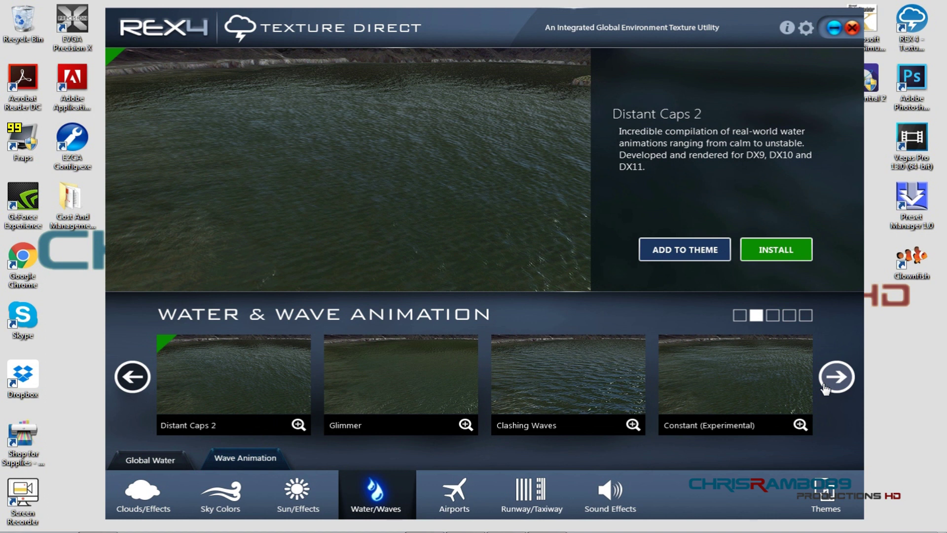
{"action": "left_click", "coordinate": [825, 389]}
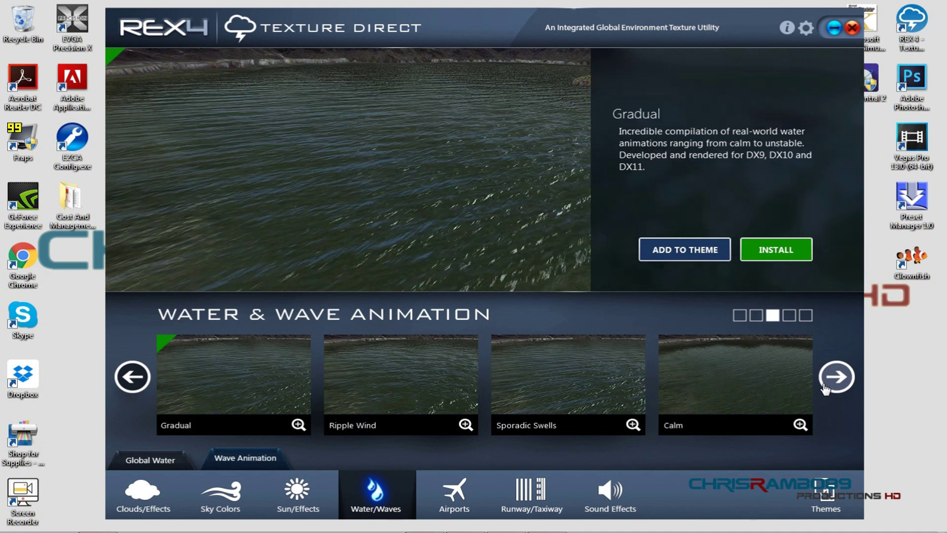
{"action": "left_click", "coordinate": [435, 363]}
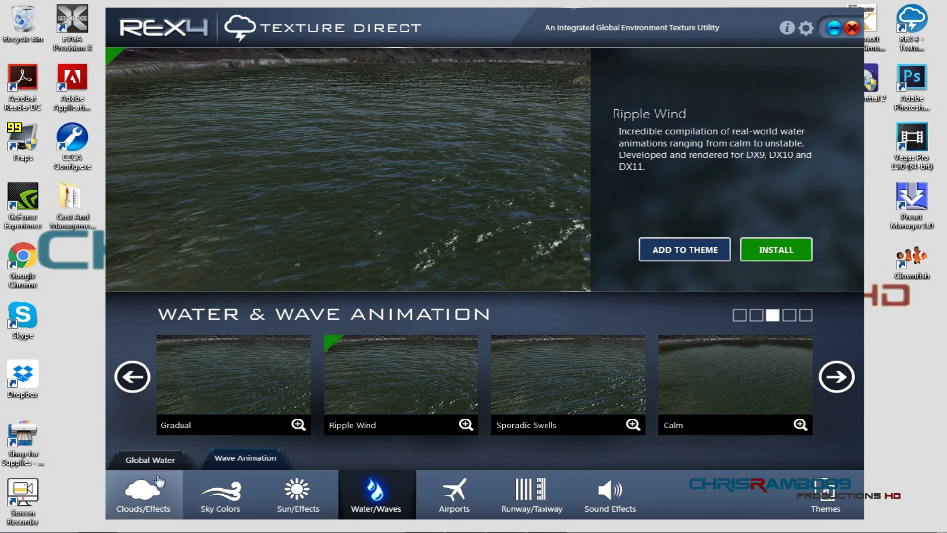
{"action": "left_click", "coordinate": [151, 513]}
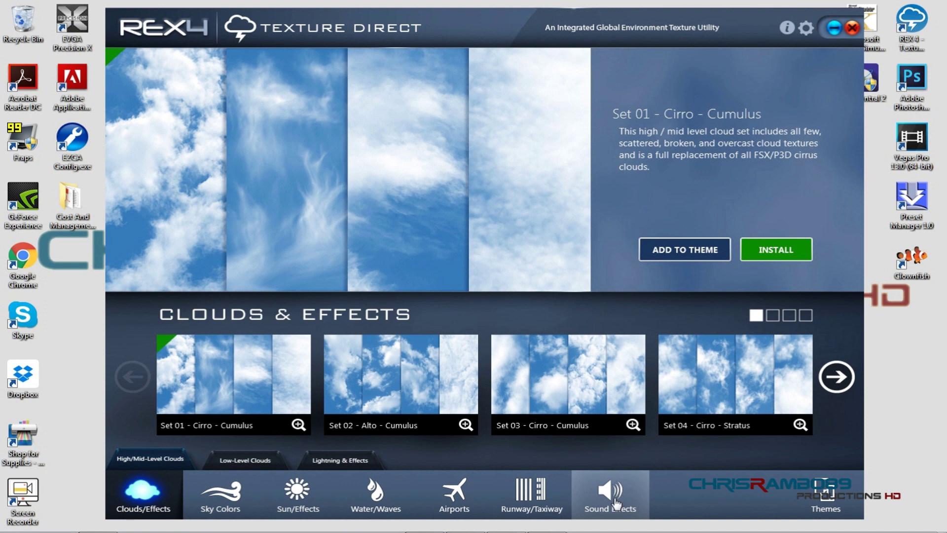
Close REX4 Texture Direct and NVIDIA Inspector, leaving only the Windows desktop.
{"action": "left_click", "coordinate": [852, 27]}
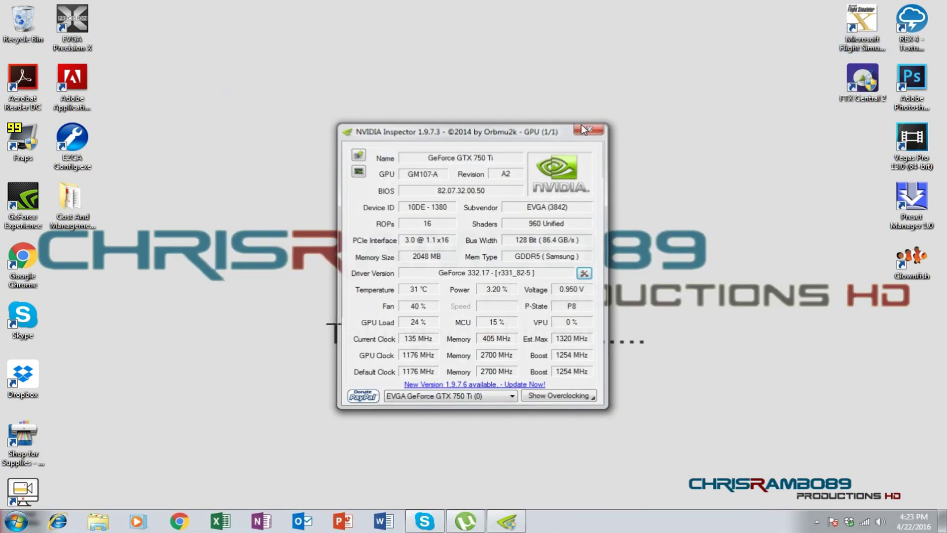
{"action": "left_click", "coordinate": [584, 130]}
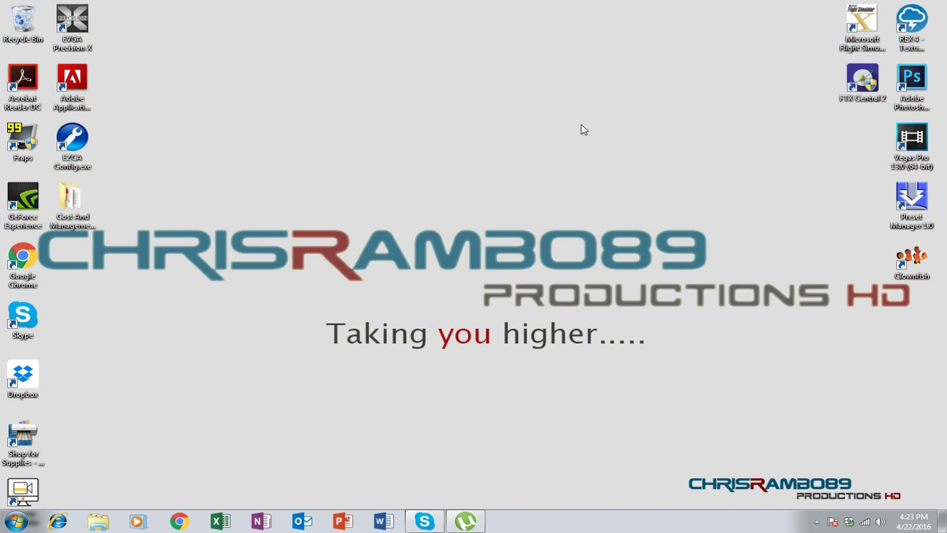